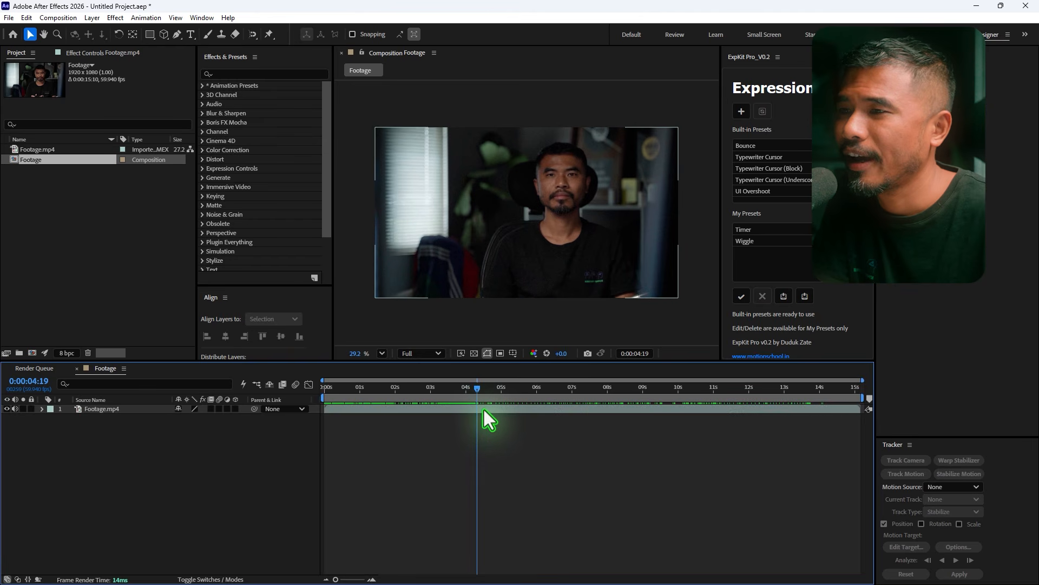
# Step: Split the footage layer at 0:00:04:19 and trim the start of its upper part to 0:00:14:19
pyautogui.click(485, 408)
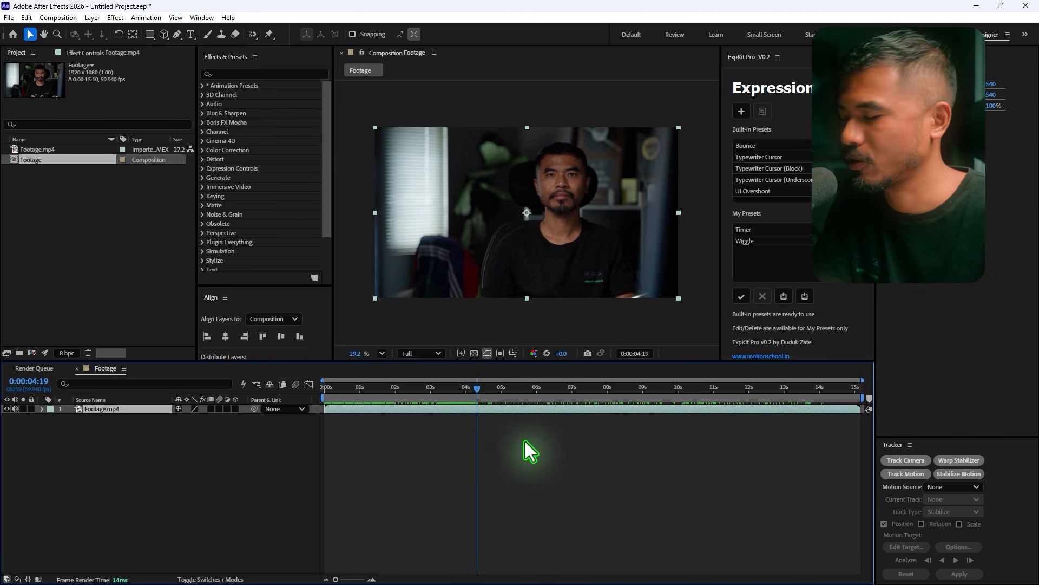
pyautogui.hotkey('ctrl', 'shift', 'd')
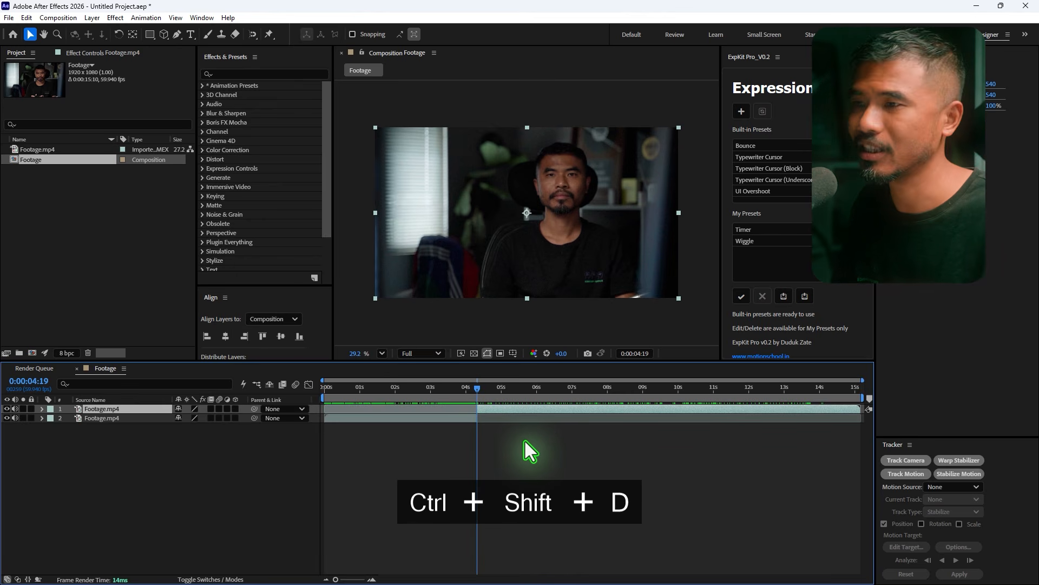
pyautogui.moveTo(462, 391); pyautogui.dragTo(832, 393)
pyautogui.scroll(3, 499, 240)
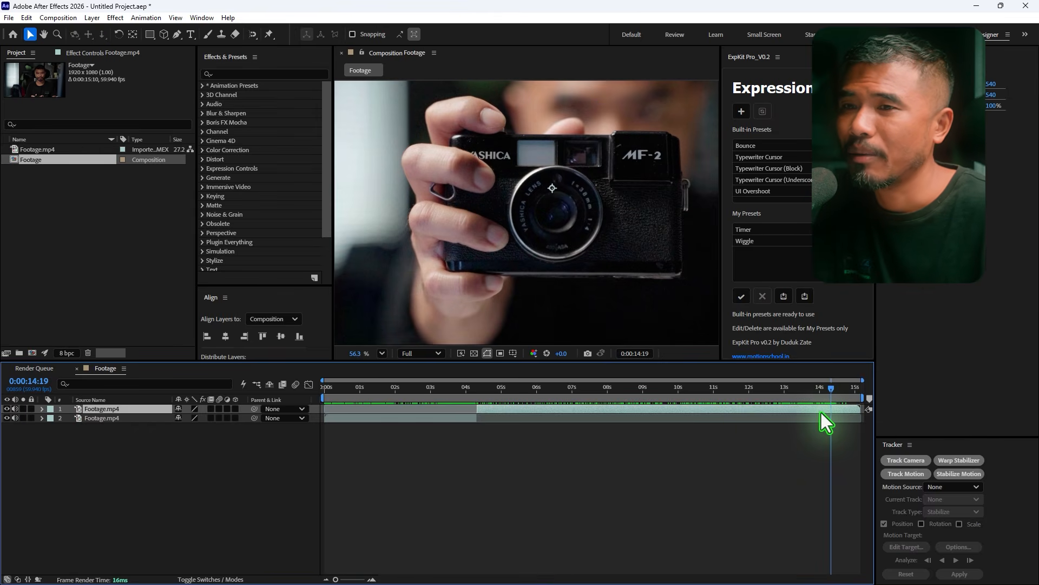
pyautogui.hotkey('alt', '[')
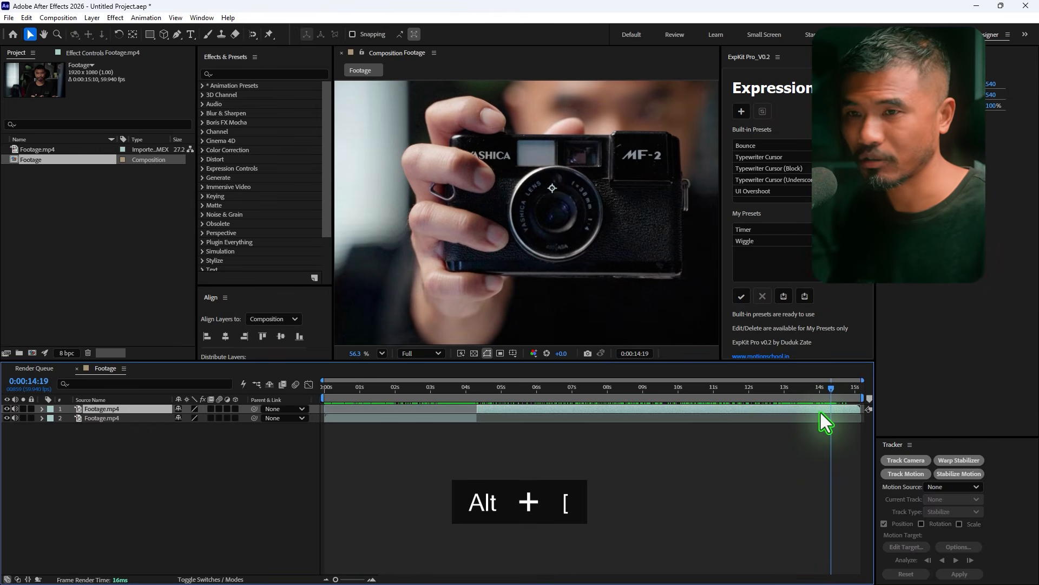
pyautogui.scroll(5, 836, 412)
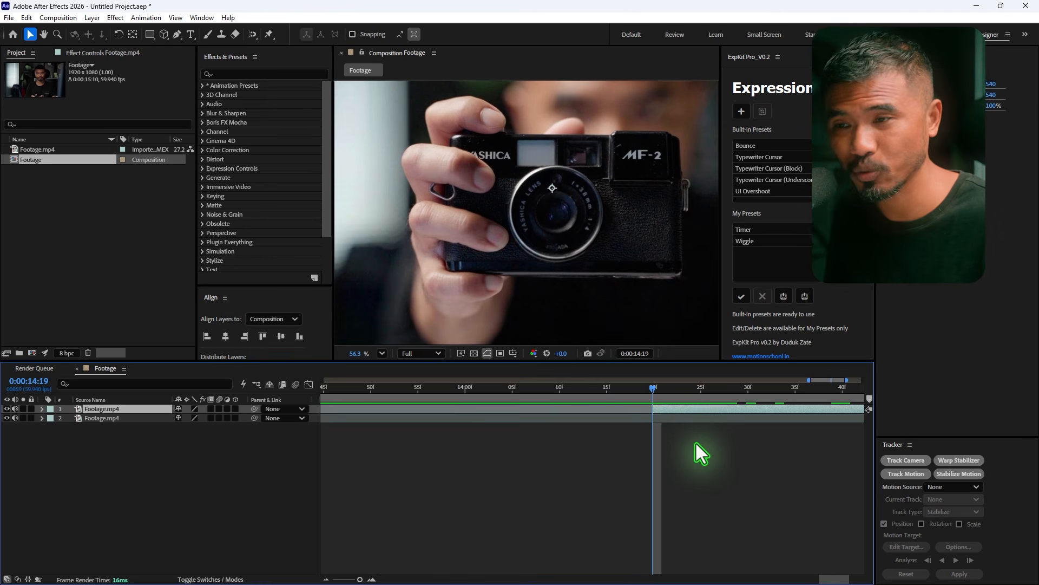
# Step: Enable time remapping on the trimmed upper footage layer
pyautogui.rightClick(667, 409)
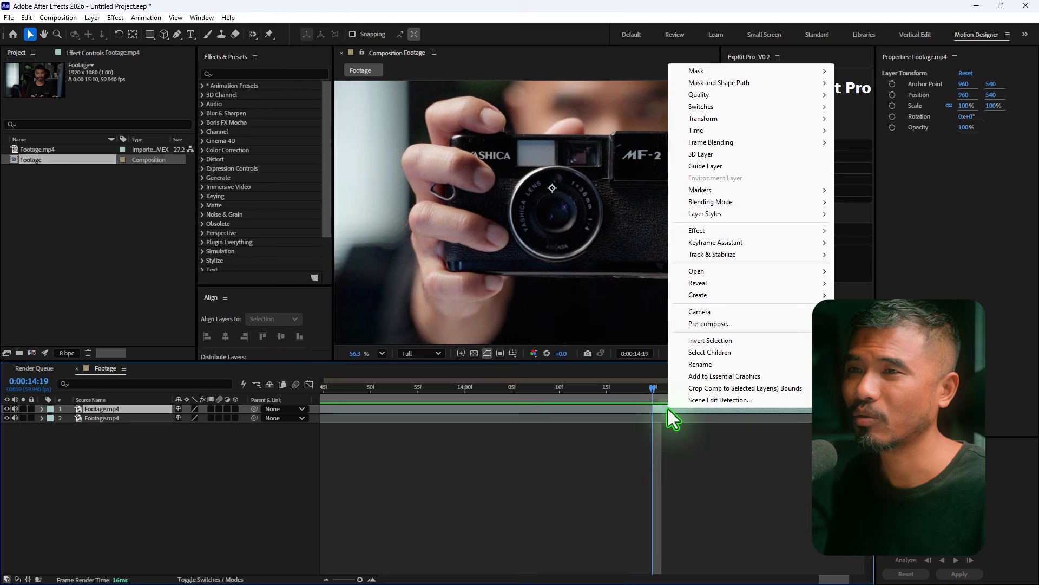
pyautogui.moveTo(703, 131)
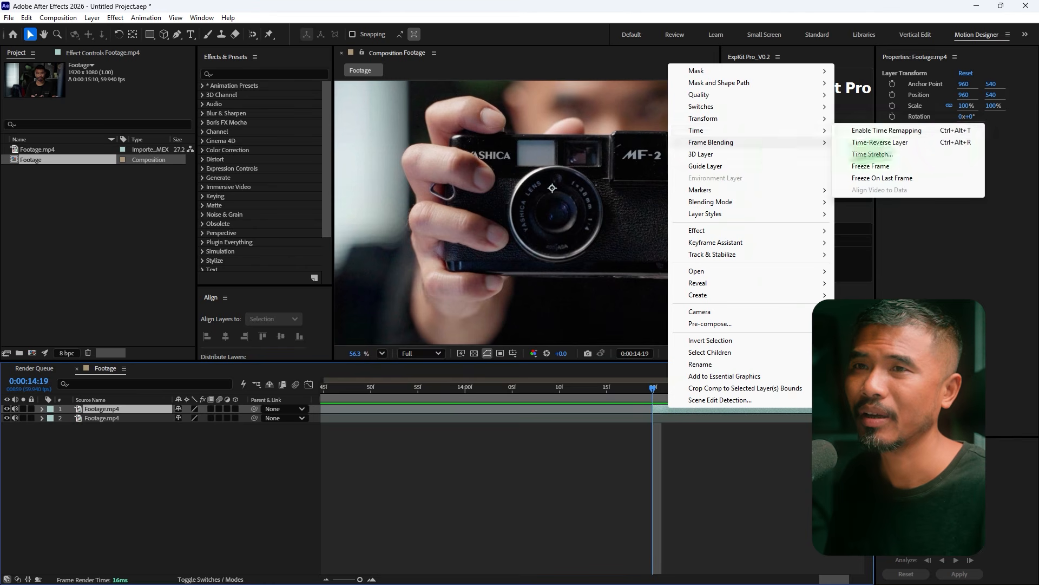
pyautogui.click(909, 127)
# Step: Trim the end of the upper footage layer to 0:00:14:20 so only a few frames remain
pyautogui.press('pagedown')
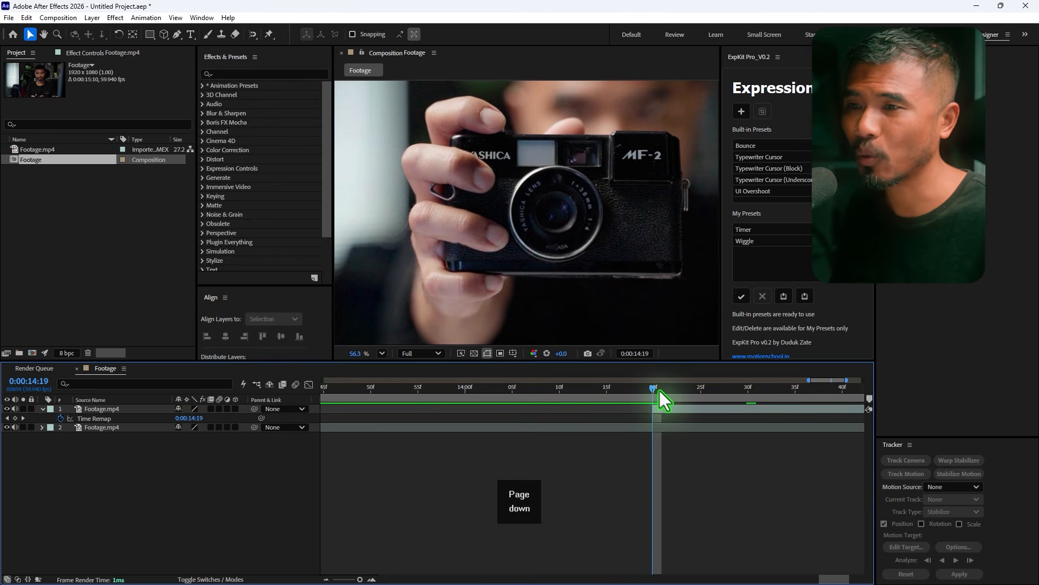
pyautogui.press('pagedown')
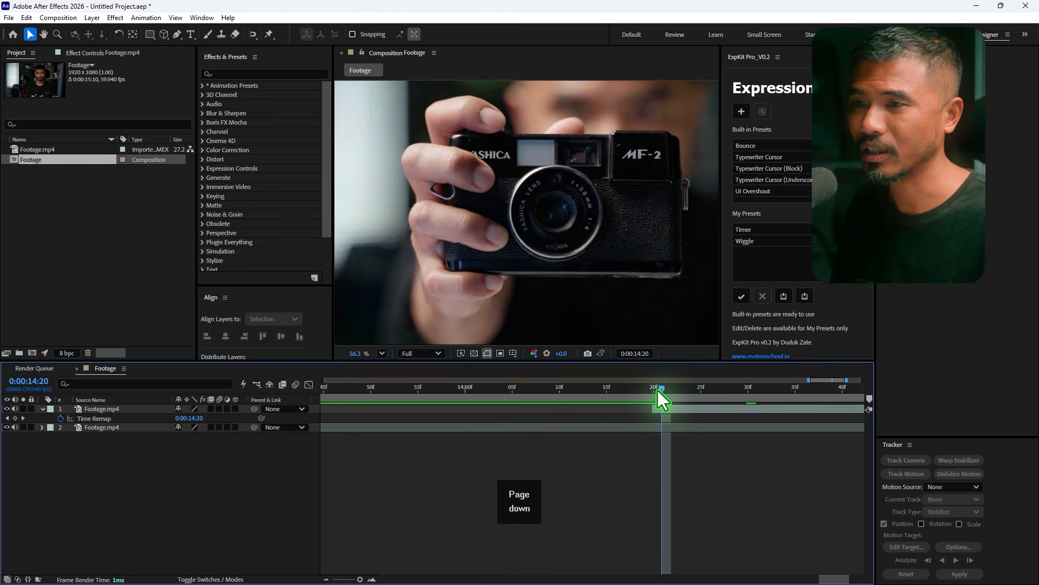
pyautogui.click(665, 410)
pyautogui.hotkey('alt', ']')
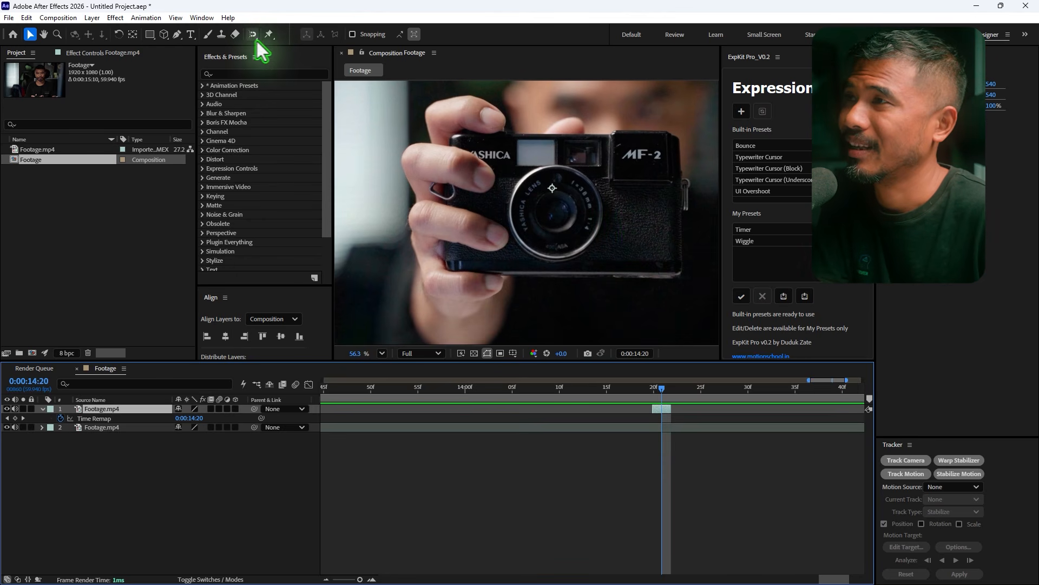
# Step: Open the upper layer at 0:00:14:19 and select the camera with the Object Matte tool
pyautogui.moveTo(252, 36); pyautogui.dragTo(295, 65)
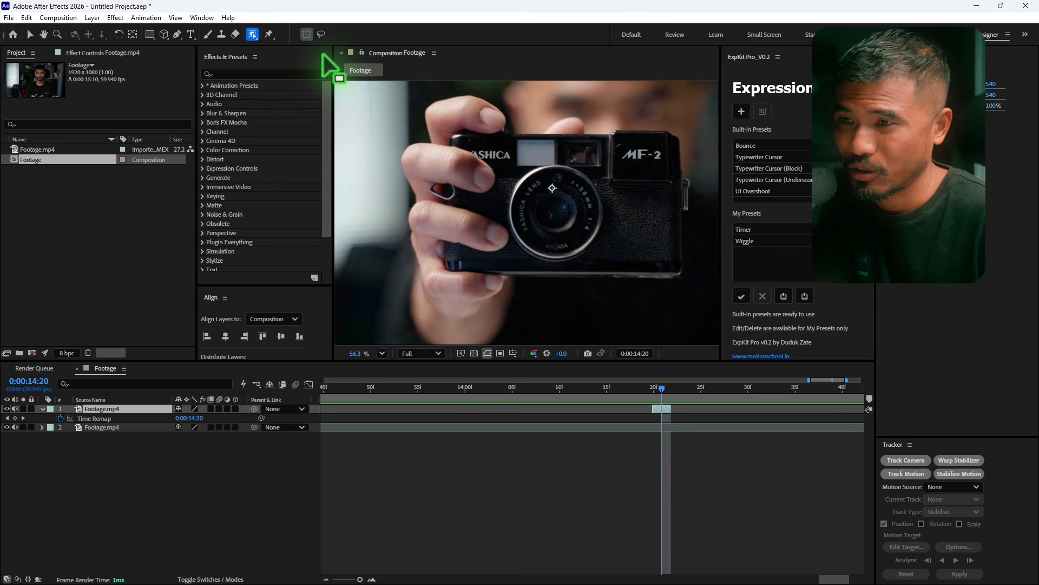
pyautogui.moveTo(661, 398); pyautogui.dragTo(656, 399)
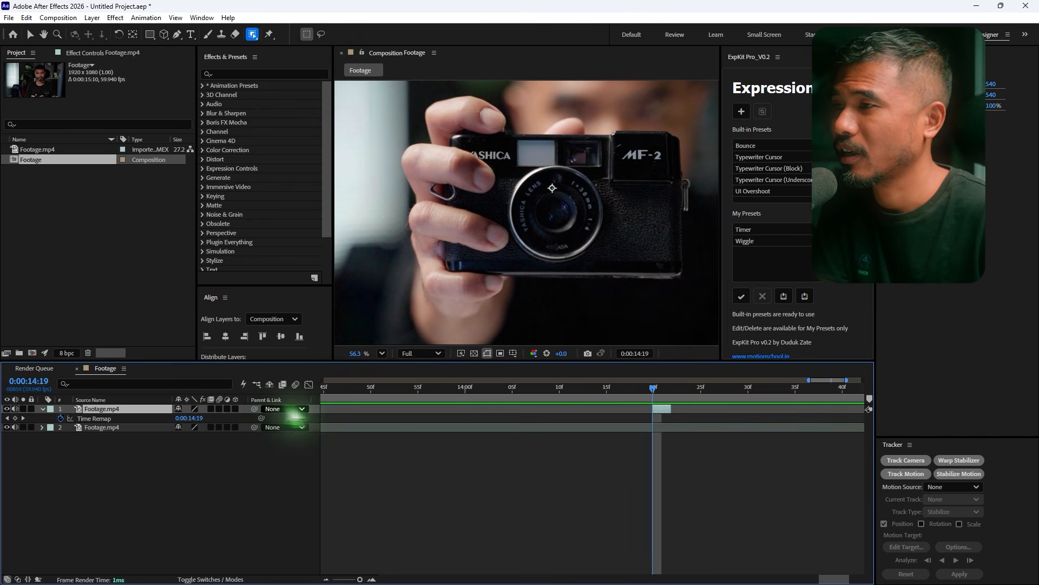
pyautogui.click(425, 354)
pyautogui.click(449, 400)
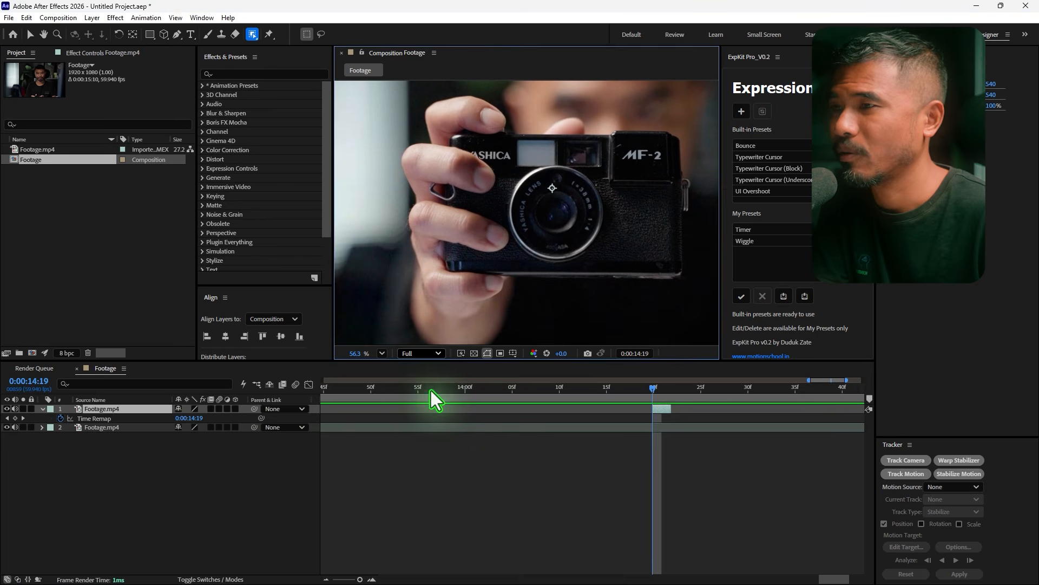
pyautogui.doubleClick(100, 410)
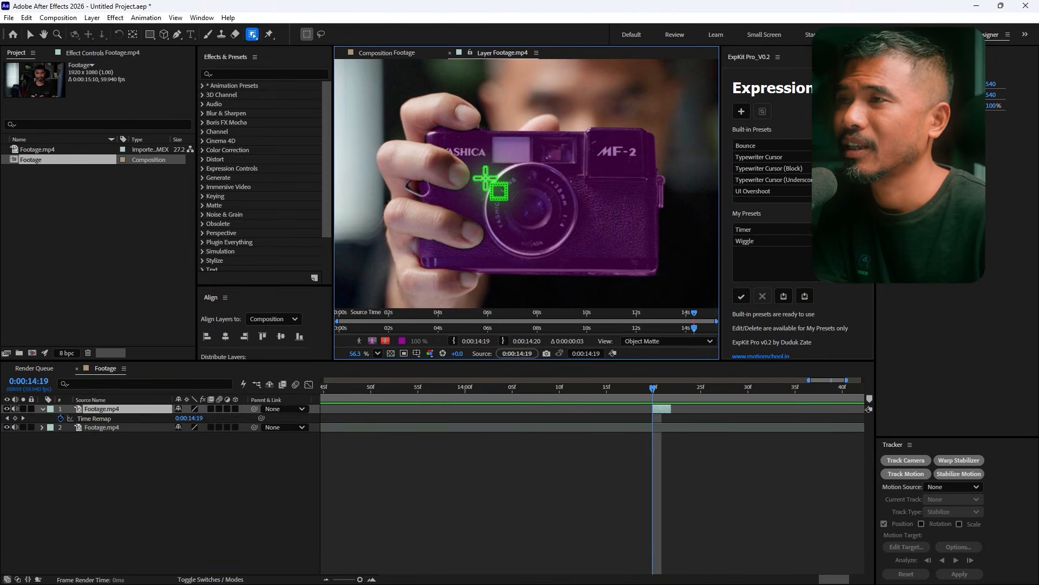
pyautogui.click(485, 179)
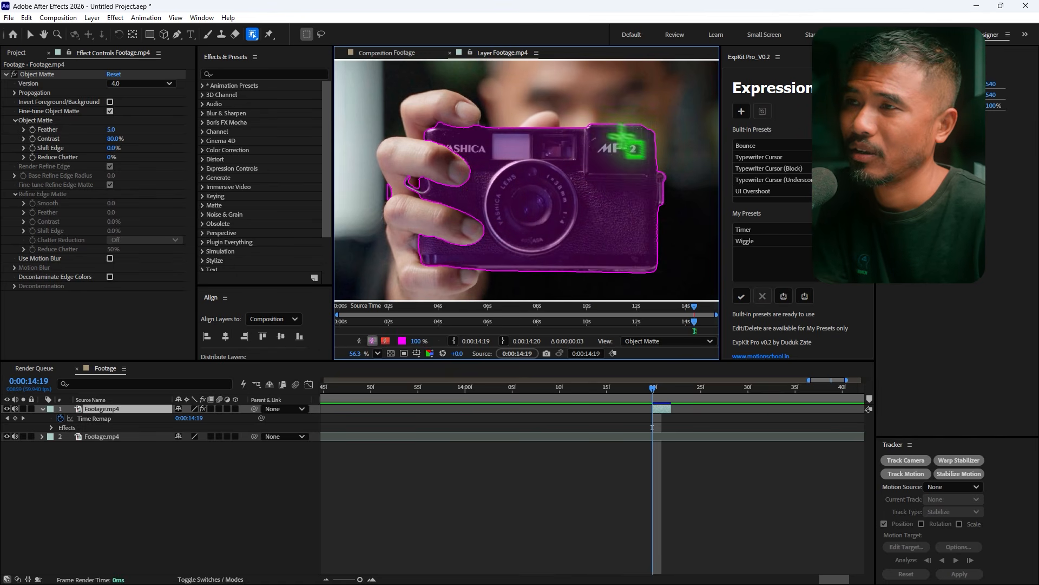
# Step: Add the fingers, hand and wrist holding the camera to the matte with the Quick Selection tool
pyautogui.press('space')
pyautogui.moveTo(536, 235); pyautogui.dragTo(573, 196)
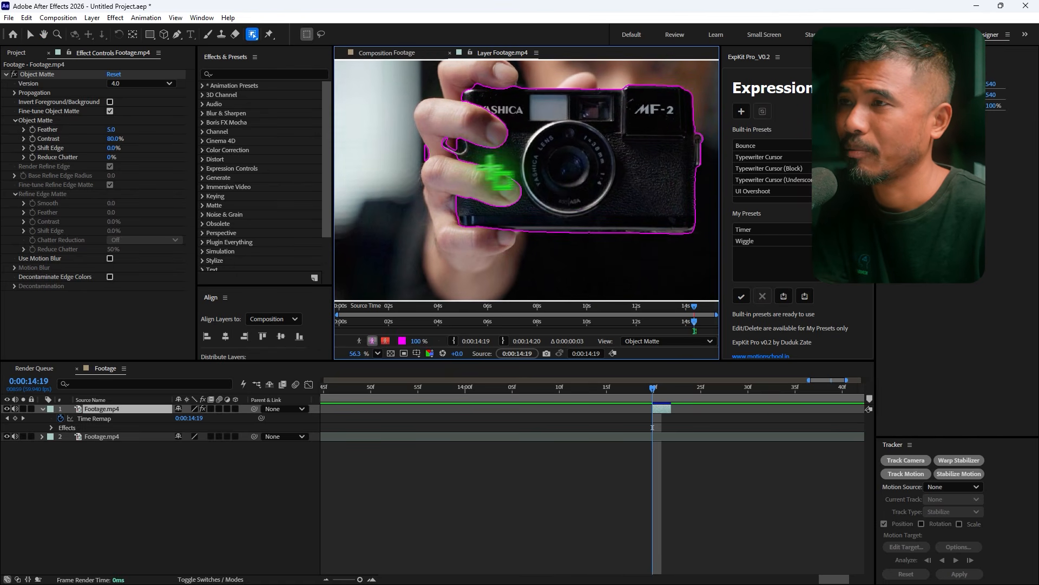
pyautogui.press('space')
pyautogui.moveTo(545, 140); pyautogui.dragTo(536, 169)
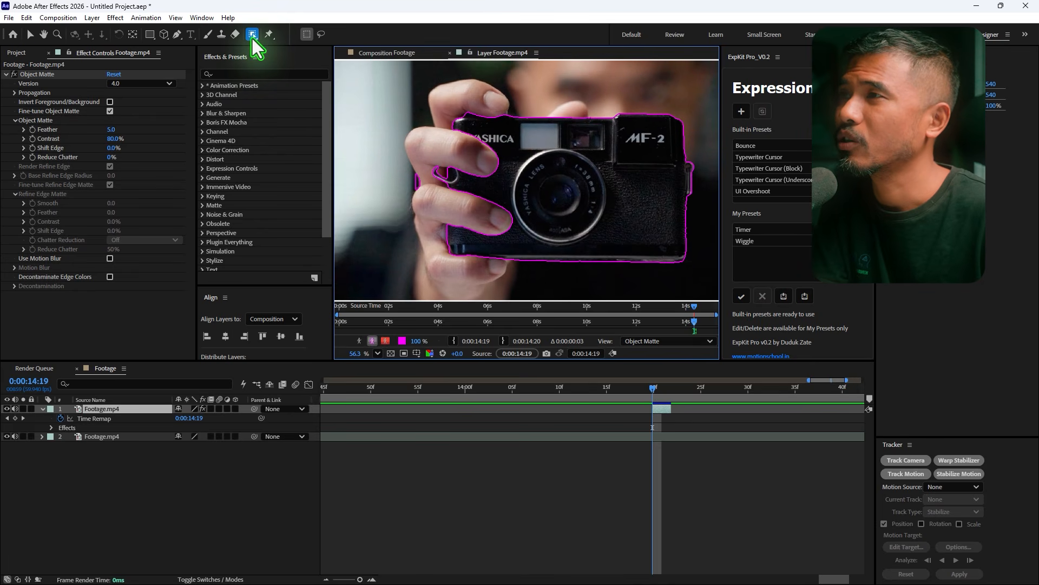
pyautogui.click(252, 38)
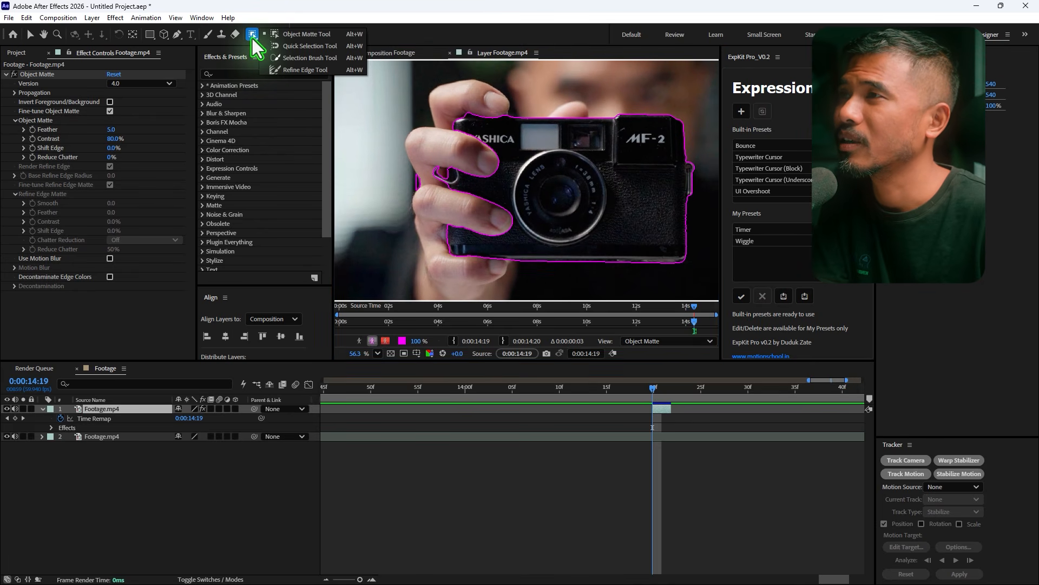
pyautogui.click(328, 48)
pyautogui.moveTo(476, 96)
pyautogui.mouseDown()
pyautogui.moveTo(443, 98)
pyautogui.moveTo(440, 131)
pyautogui.mouseUp()
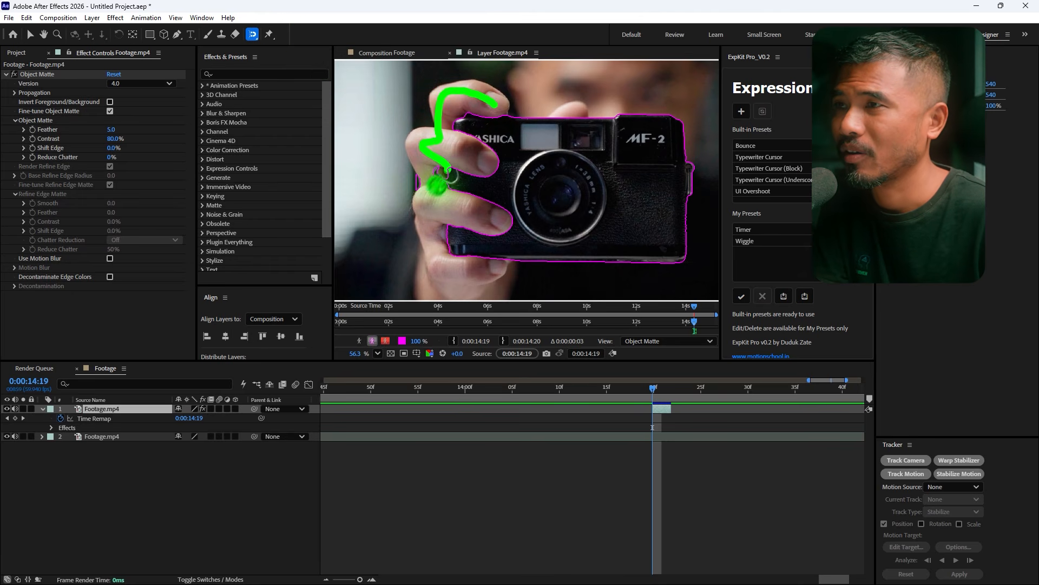
pyautogui.moveTo(437, 184)
pyautogui.mouseDown()
pyautogui.moveTo(452, 279)
pyautogui.moveTo(522, 278)
pyautogui.mouseUp()
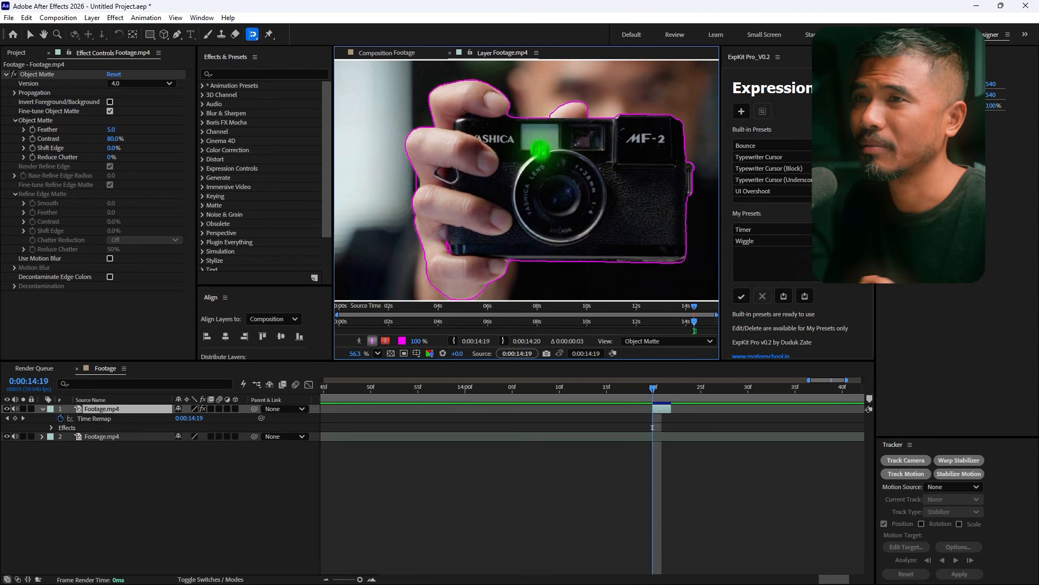
pyautogui.moveTo(519, 222); pyautogui.dragTo(561, 136)
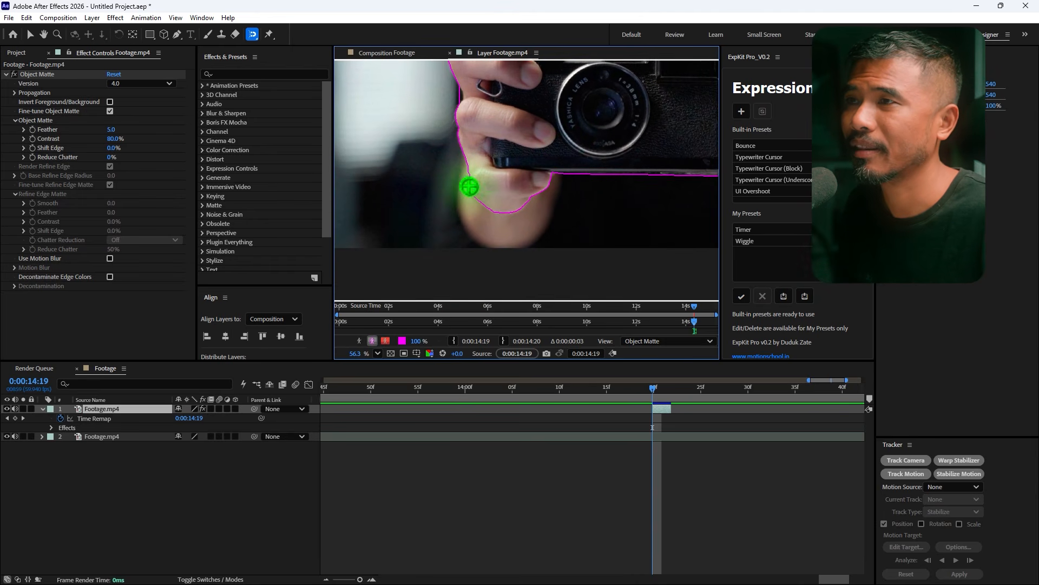
pyautogui.moveTo(465, 170)
pyautogui.mouseDown()
pyautogui.moveTo(481, 231)
pyautogui.moveTo(512, 245)
pyautogui.moveTo(556, 201)
pyautogui.moveTo(532, 231)
pyautogui.moveTo(554, 176)
pyautogui.moveTo(542, 206)
pyautogui.mouseUp()
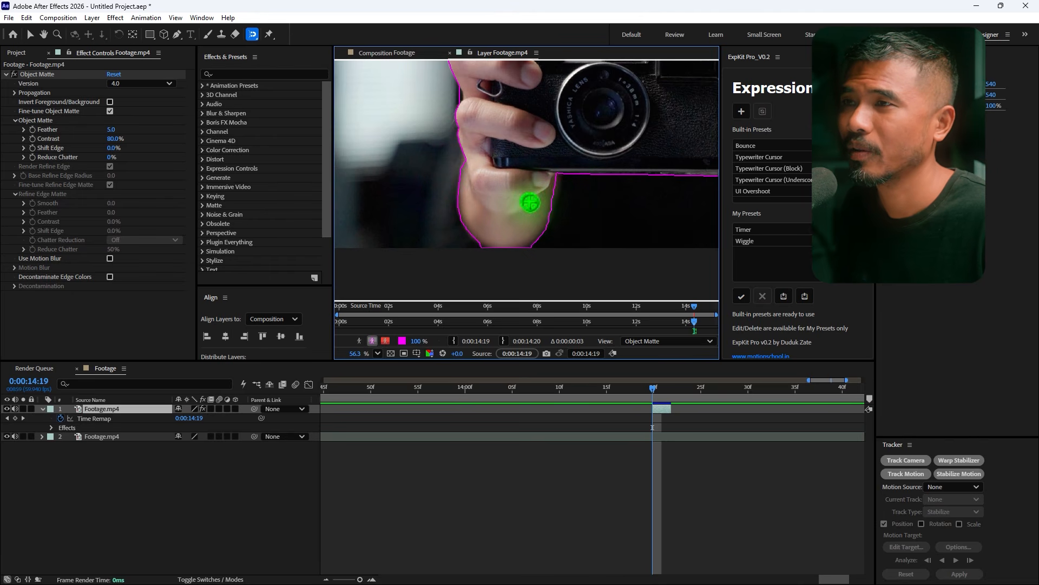
# Step: Refine the matte by subtracting the excess around the wrist and inspecting its edges between and above the fingers
pyautogui.scroll(-2, 541, 227)
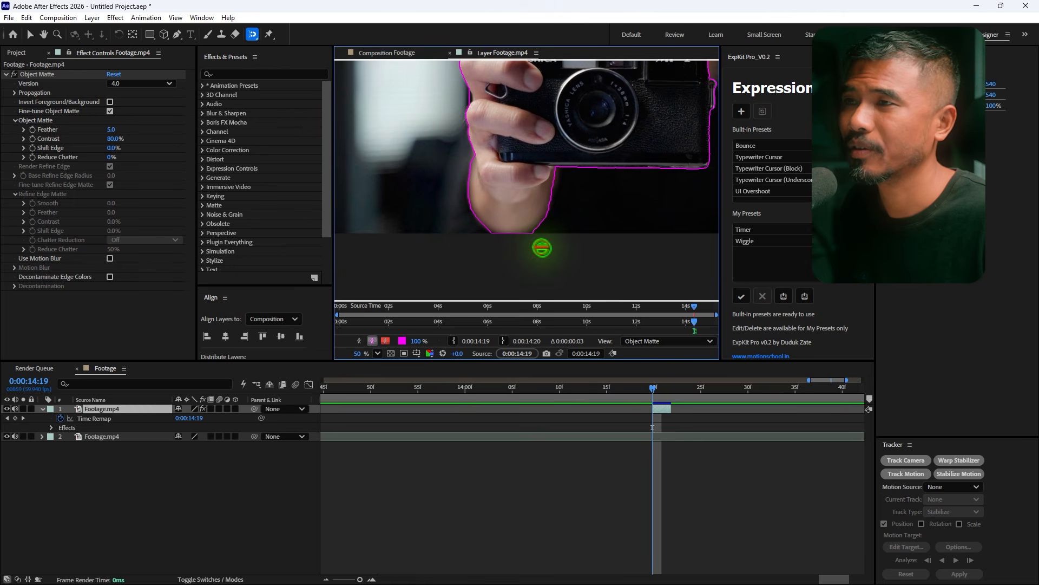
pyautogui.moveTo(484, 233)
pyautogui.keyDown('alt'); pyautogui.mouseDown()
pyautogui.moveTo(544, 251)
pyautogui.moveTo(496, 234)
pyautogui.moveTo(565, 244)
pyautogui.mouseUp(); pyautogui.keyUp('alt')
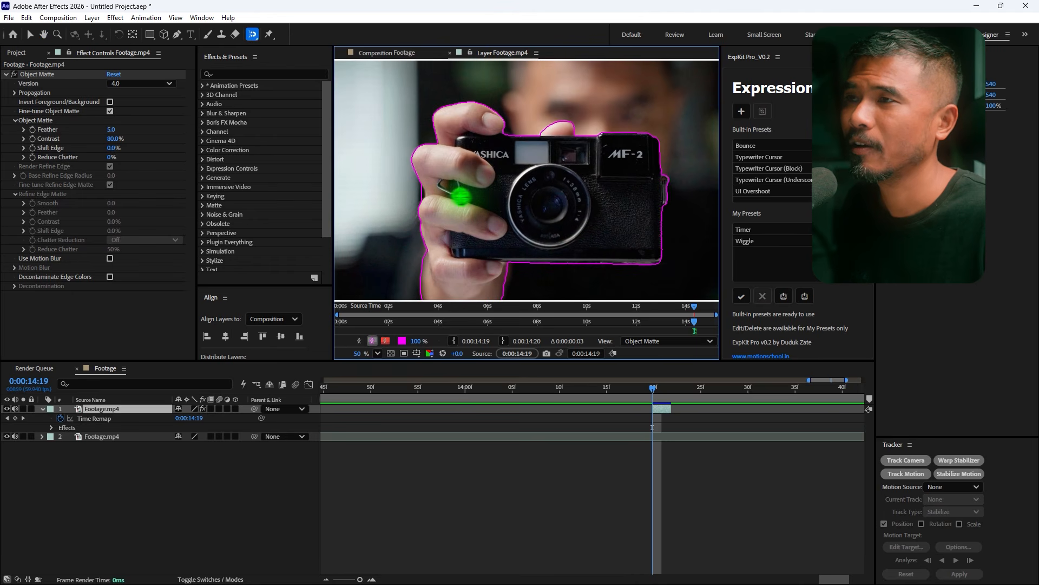
pyautogui.scroll(4, 460, 196)
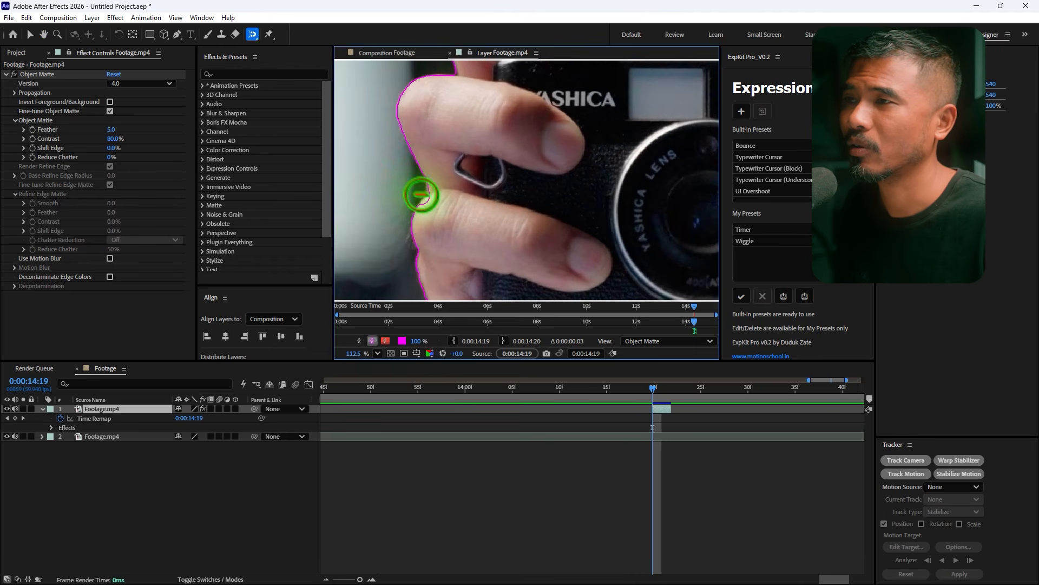
pyautogui.scroll(-4, 459, 188)
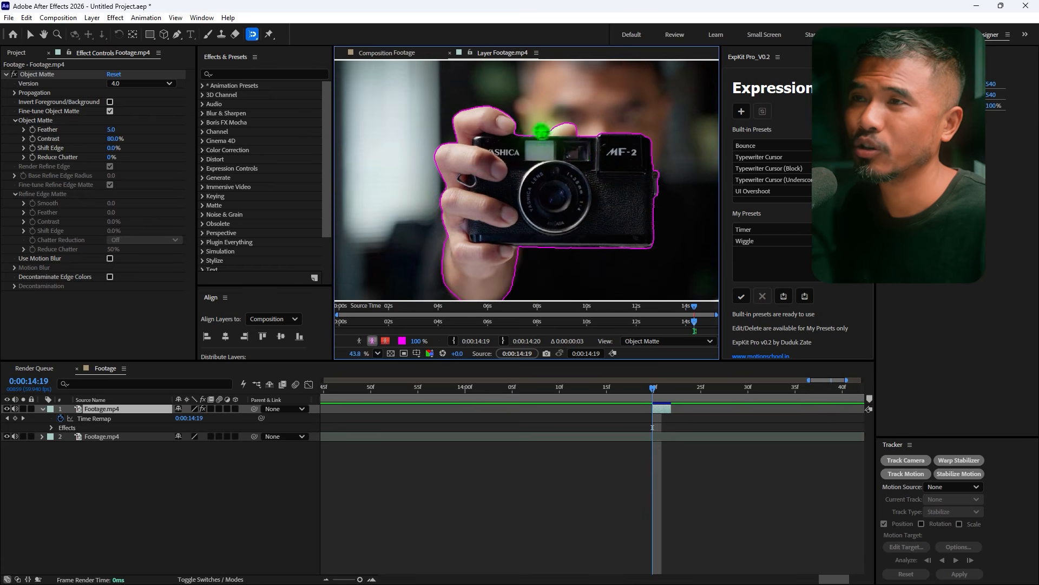
pyautogui.scroll(4, 572, 140)
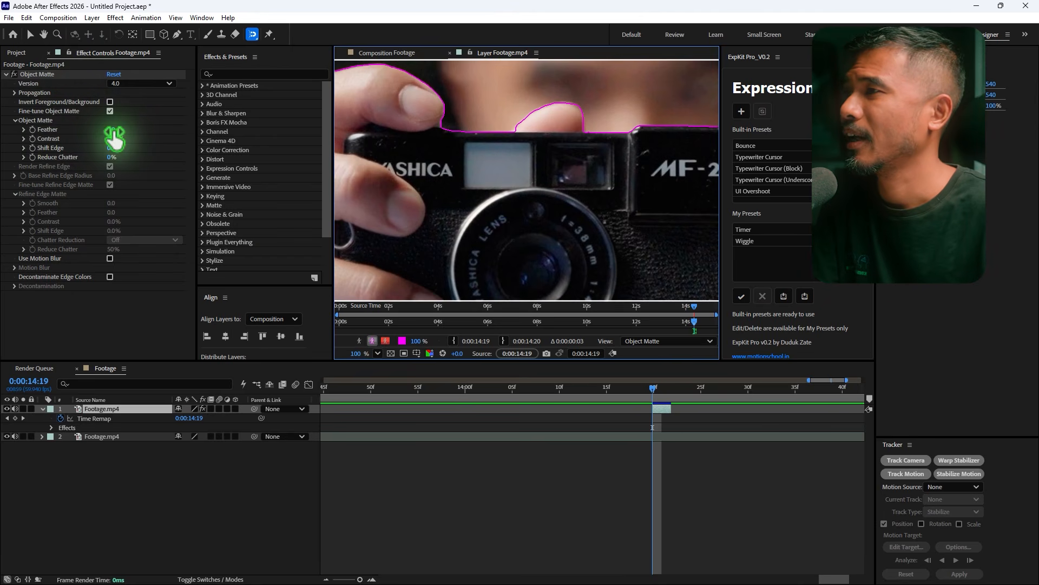
# Step: Set the object matte's Feather to 10 and Shift Edge to -25%
pyautogui.click(111, 129)
pyautogui.write('10')
pyautogui.press('Return')
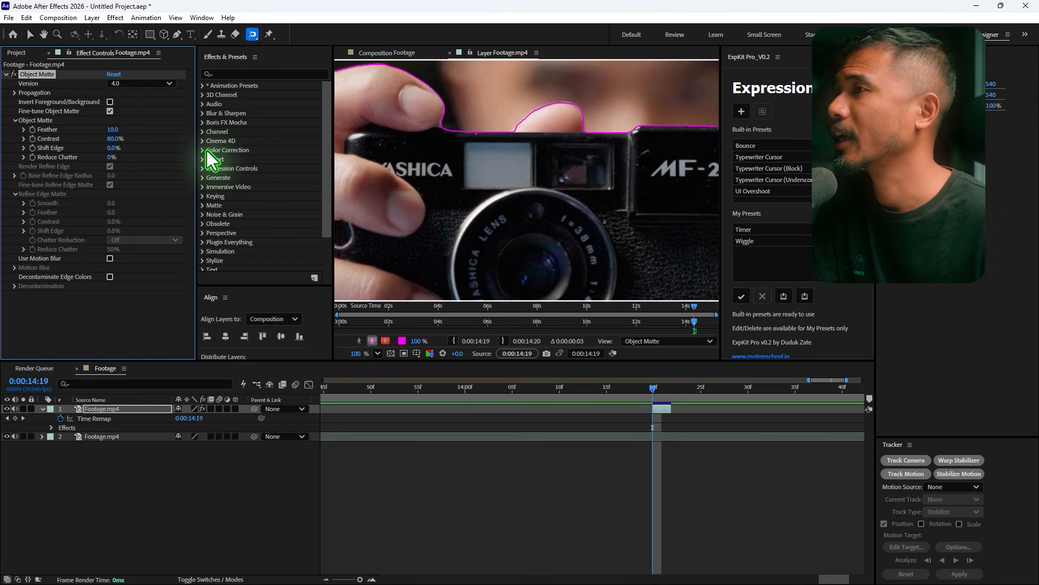
pyautogui.click(115, 148)
pyautogui.write('-25')
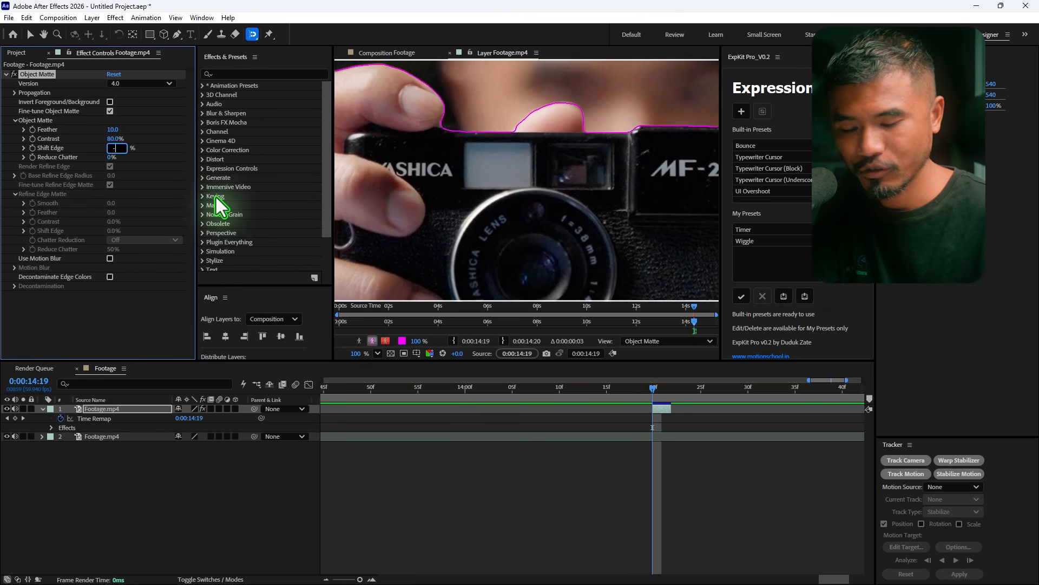
pyautogui.press('Return')
# Step: Freeze the object matte and close the layer view to return to the Footage composition
pyautogui.hotkey('shift', '/')
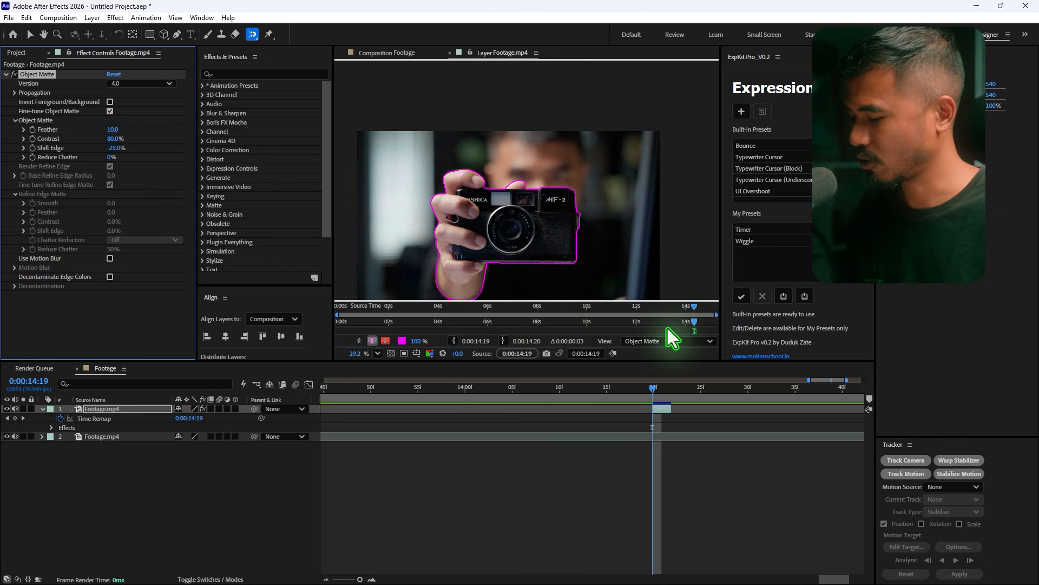
pyautogui.press('`')
pyautogui.click(741, 568)
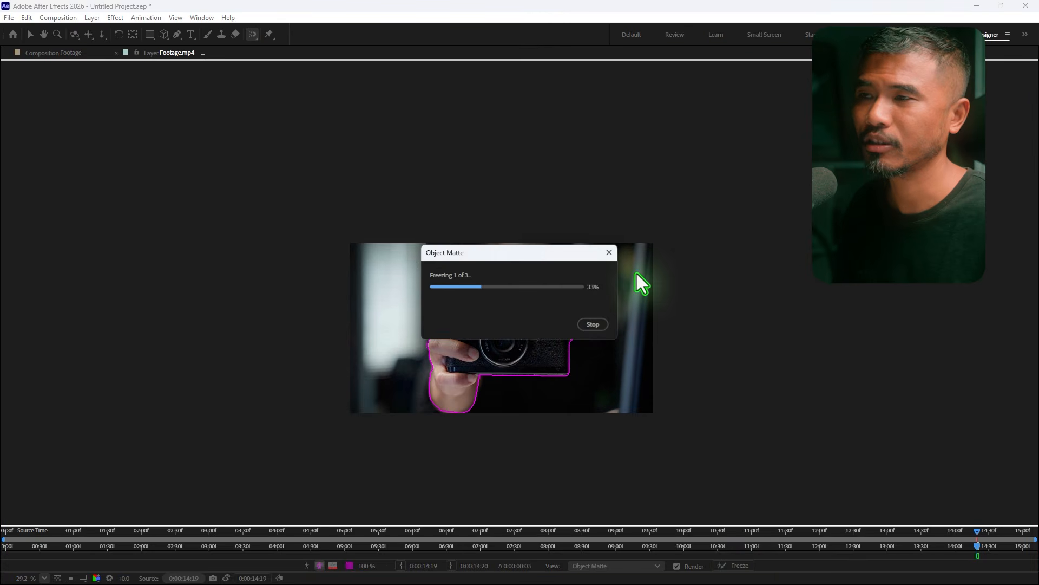
pyautogui.press('`')
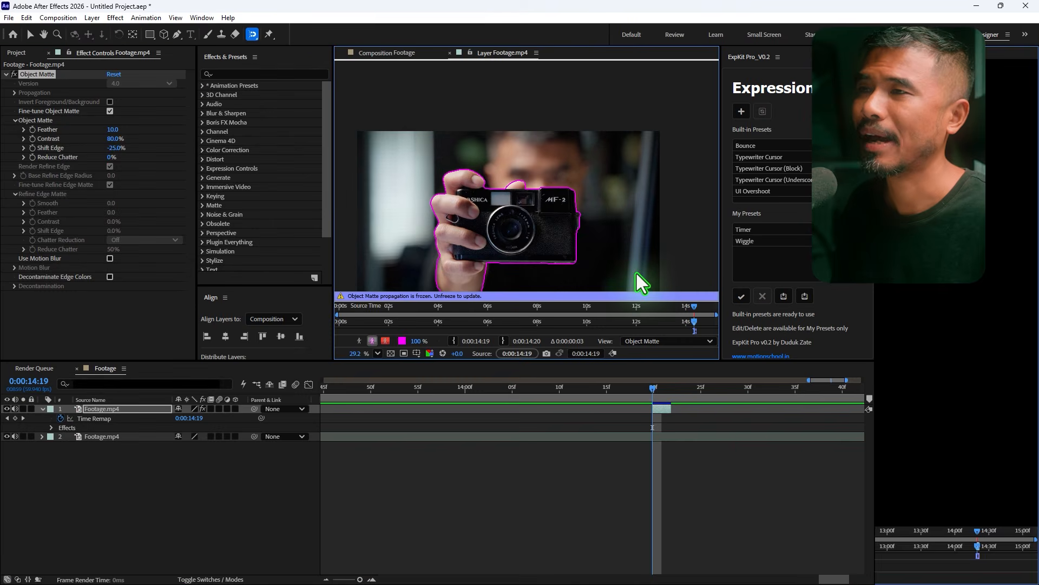
pyautogui.click(450, 53)
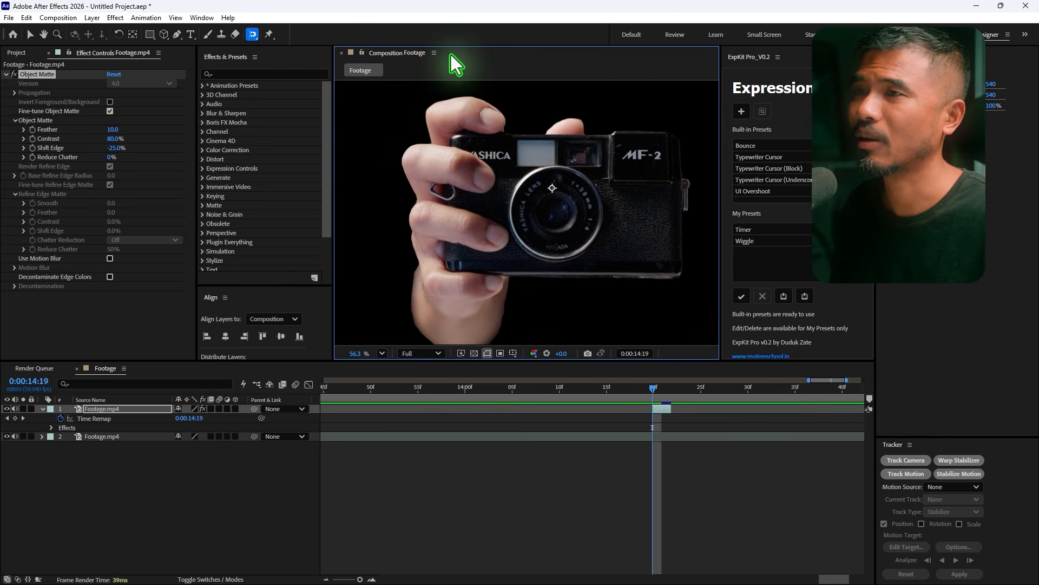
# Step: Pre-compose the matted top footage layer as "Camera", moving all attributes into the new composition
pyautogui.click(30, 34)
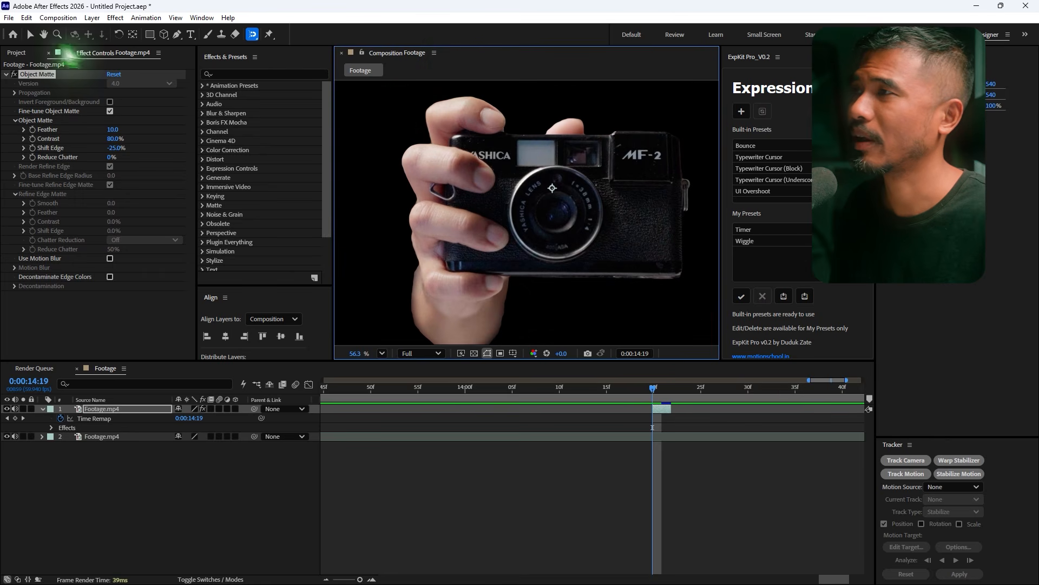
pyautogui.click(661, 407)
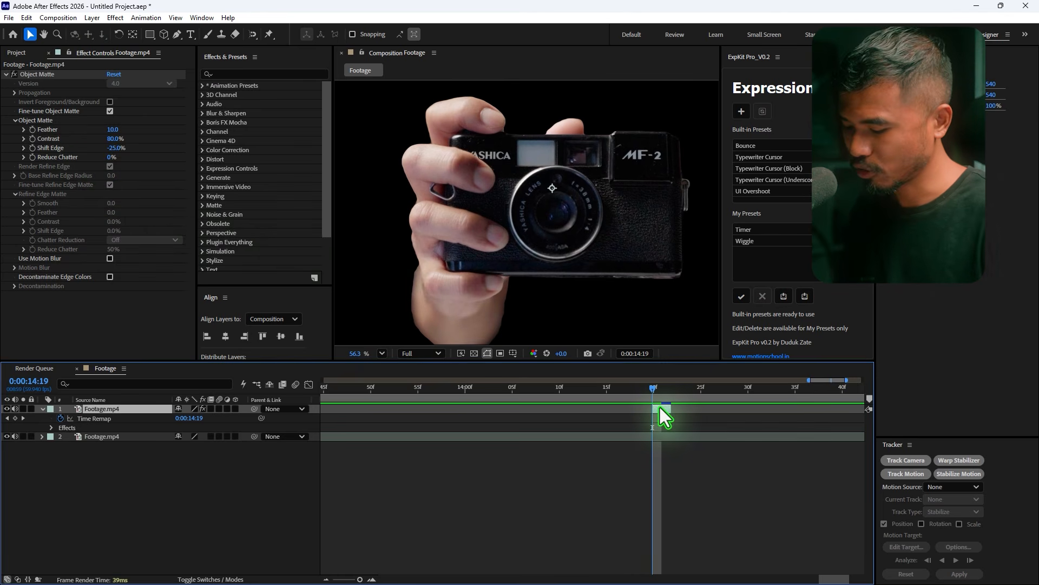
pyautogui.hotkey('ctrl', 'shift', 'c')
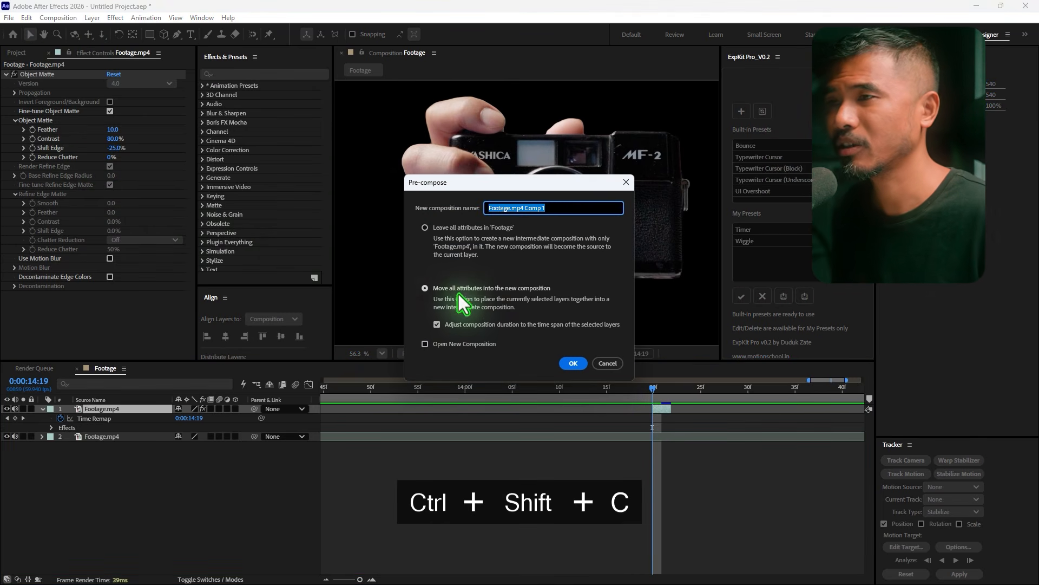
pyautogui.click(454, 291)
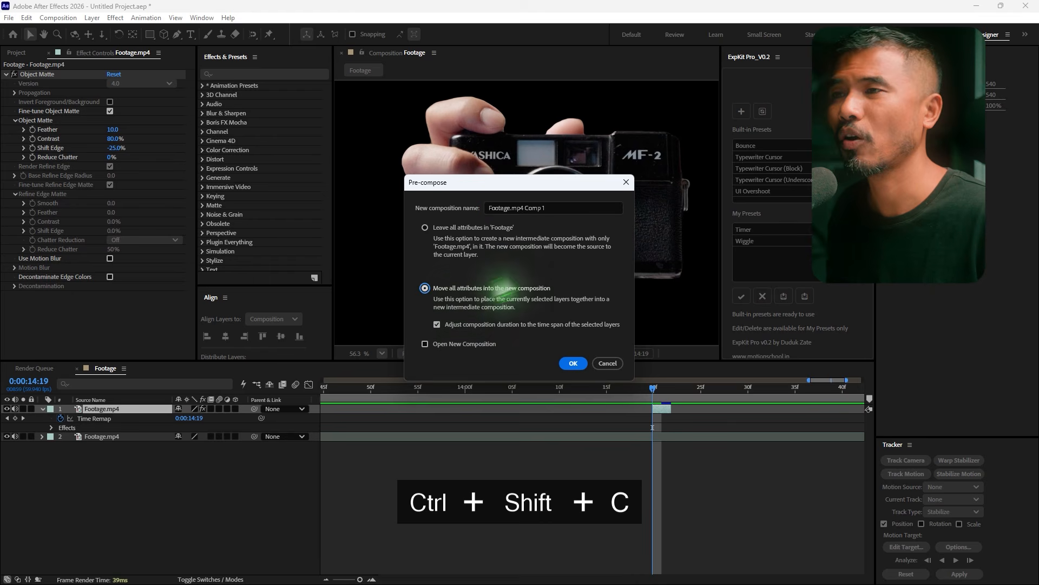
pyautogui.click(557, 208)
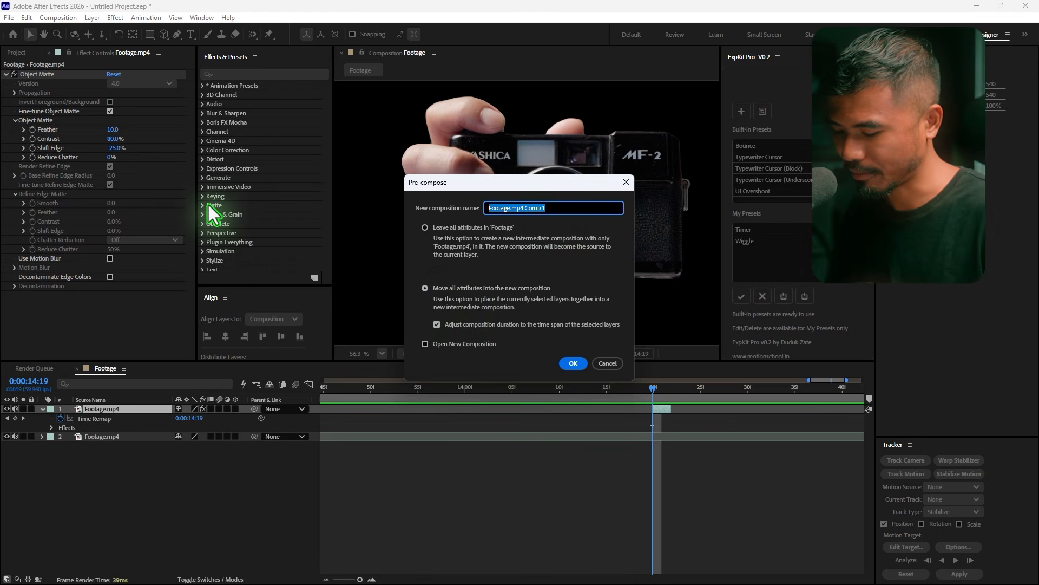
pyautogui.write('Camera')
pyautogui.press('Return')
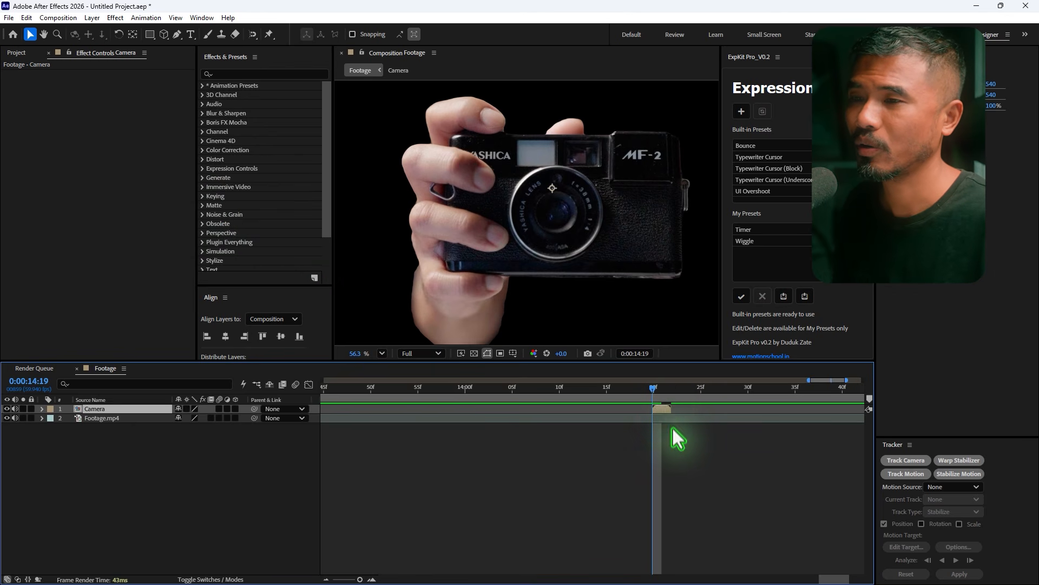
# Step: Freeze the Camera layer on its first frame at 0:00:14:19
pyautogui.scroll(5, 672, 427)
pyautogui.scroll(-5, 709, 433)
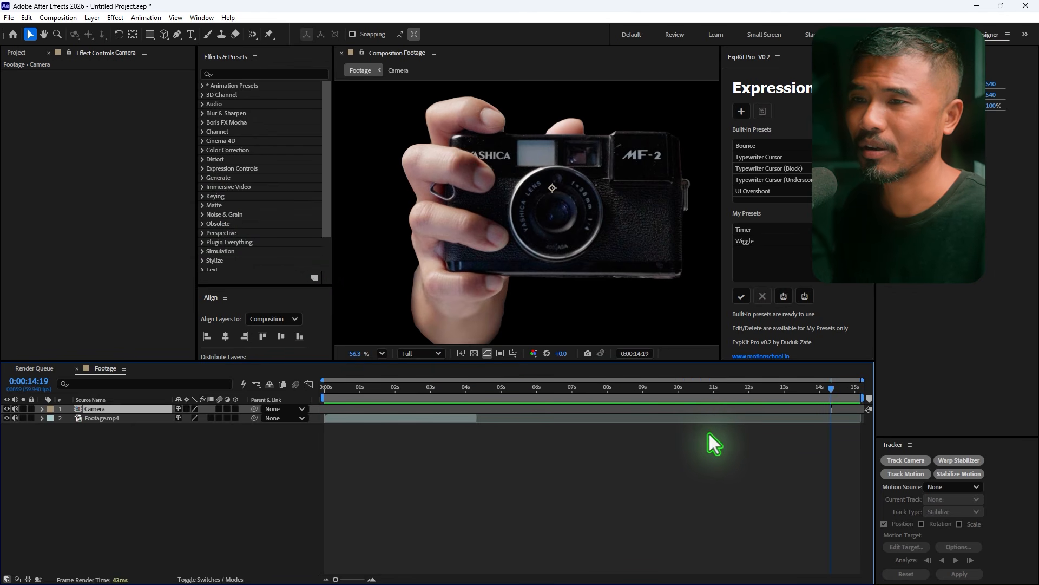
pyautogui.scroll(3, 579, 415)
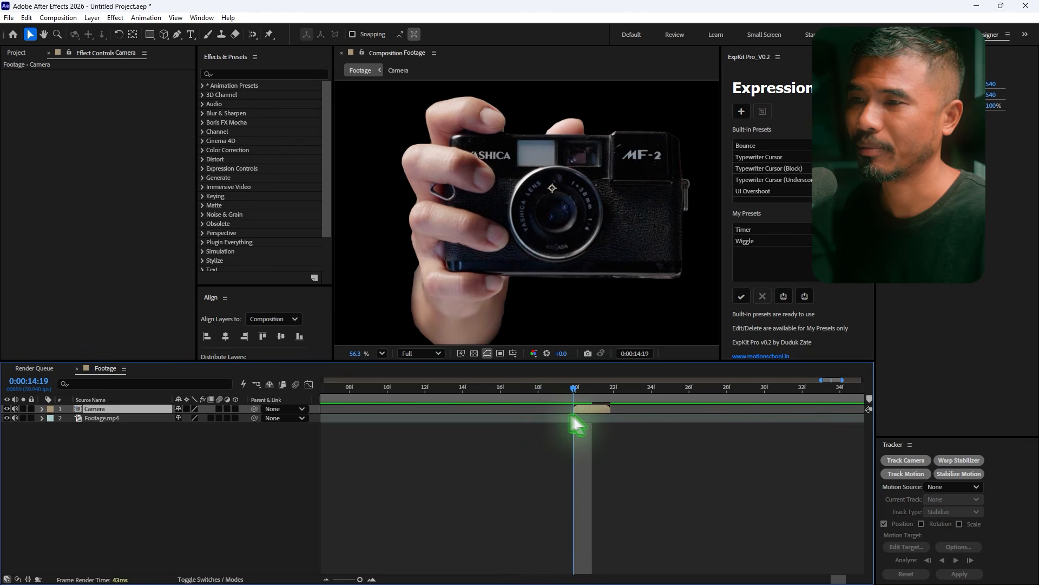
pyautogui.rightClick(583, 410)
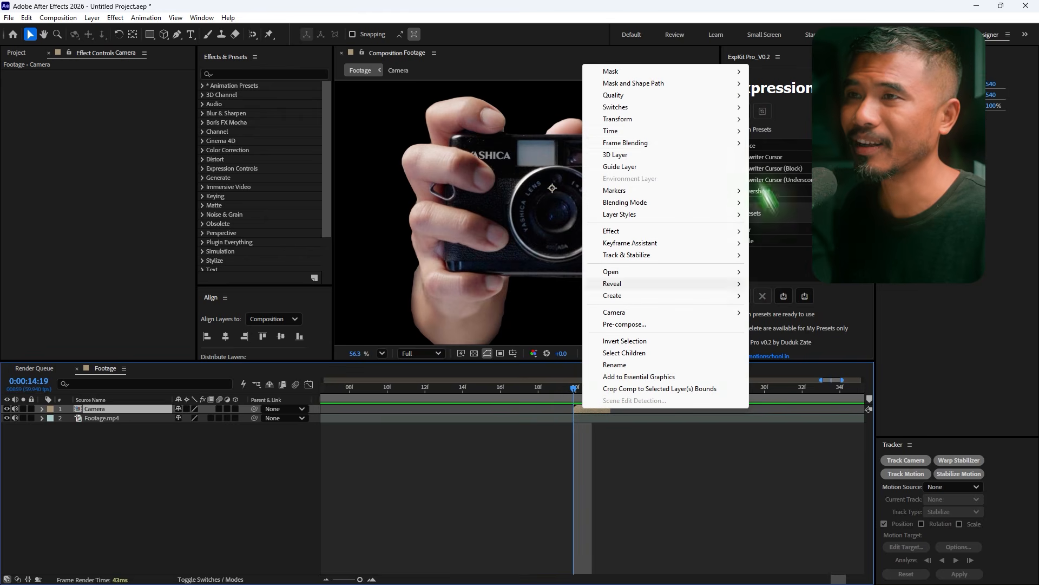
pyautogui.moveTo(674, 131)
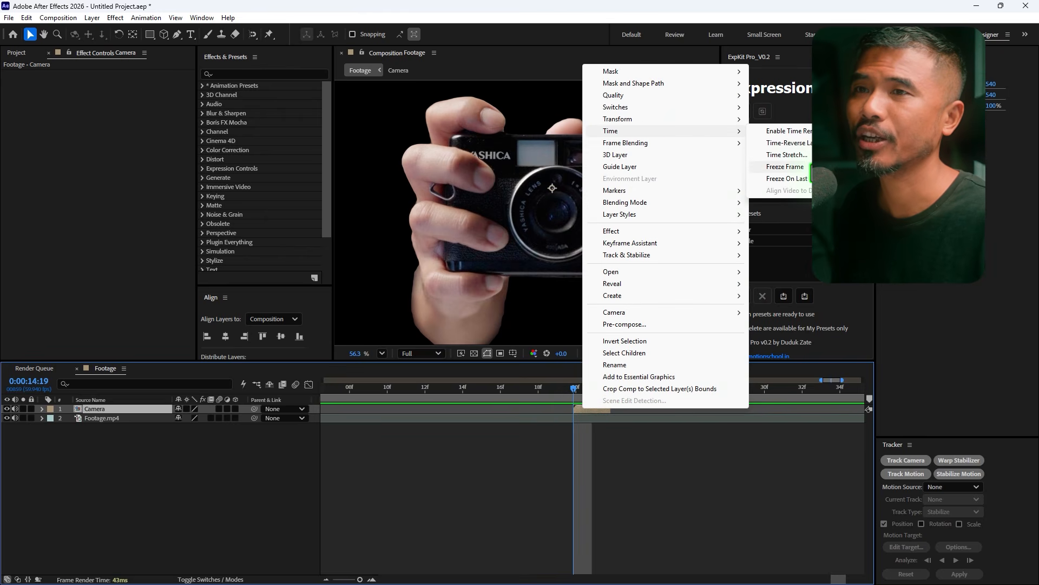
pyautogui.click(785, 166)
pyautogui.scroll(-6, 660, 434)
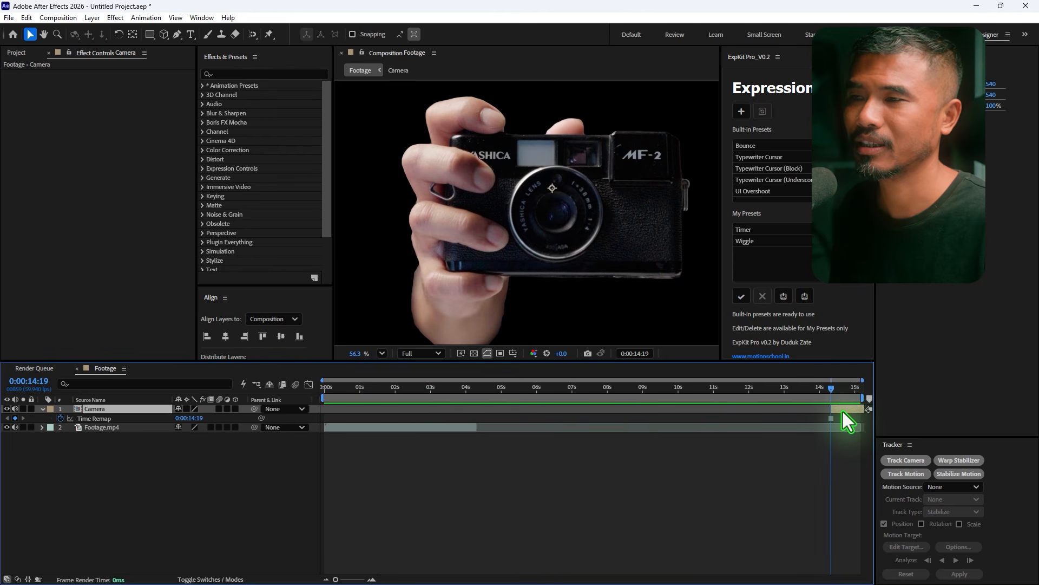
# Step: Move the frozen Camera layer earlier to start at 0:00:02:35, where the man holds the camera up in the footage
pyautogui.moveTo(843, 412); pyautogui.dragTo(425, 409)
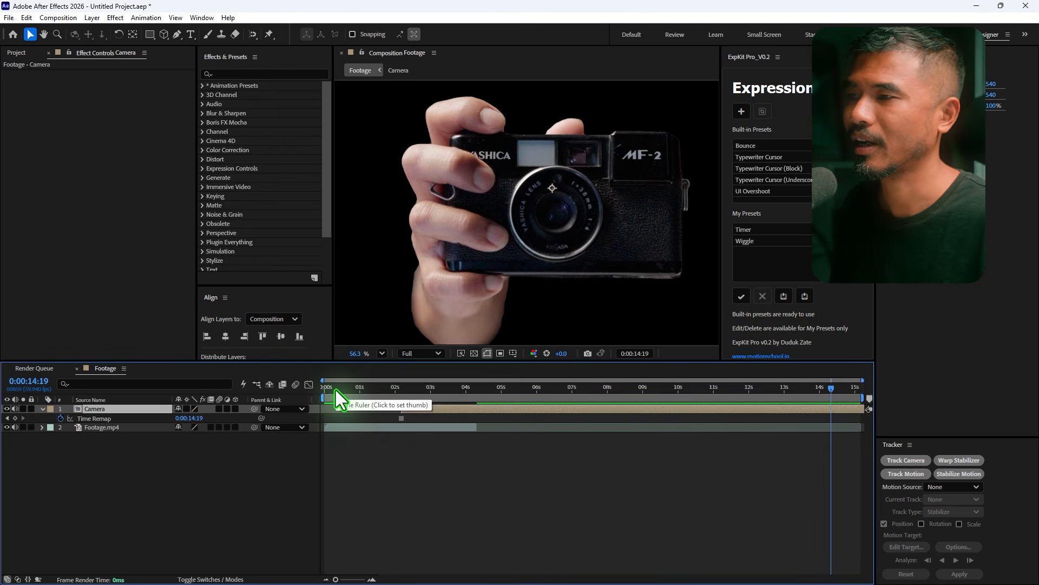
pyautogui.click(336, 388)
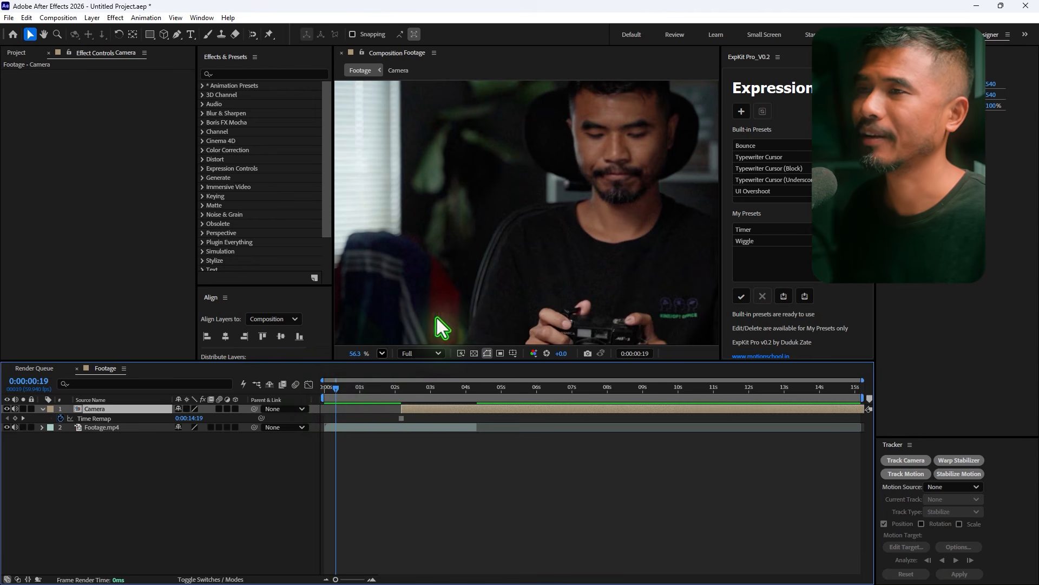
pyautogui.scroll(-2, 482, 288)
pyautogui.click(81, 427)
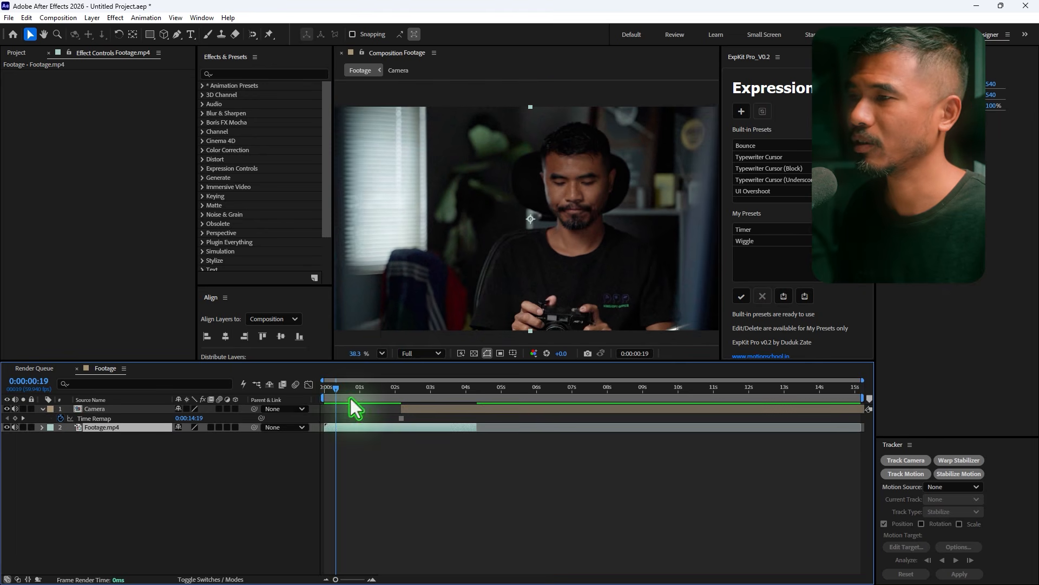
pyautogui.moveTo(335, 387); pyautogui.dragTo(417, 391)
pyautogui.click(410, 410)
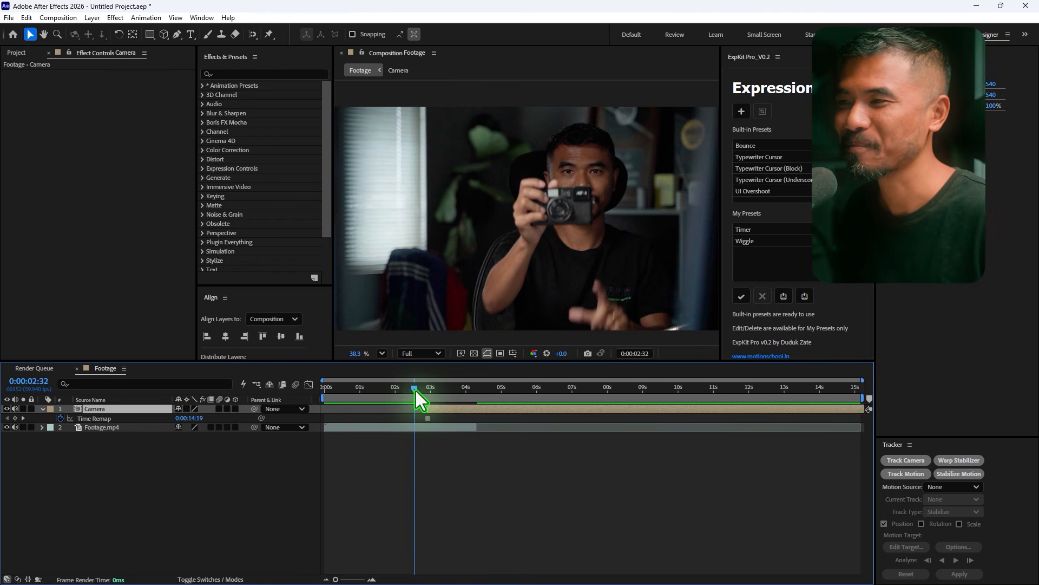
pyautogui.moveTo(417, 390); pyautogui.dragTo(418, 392)
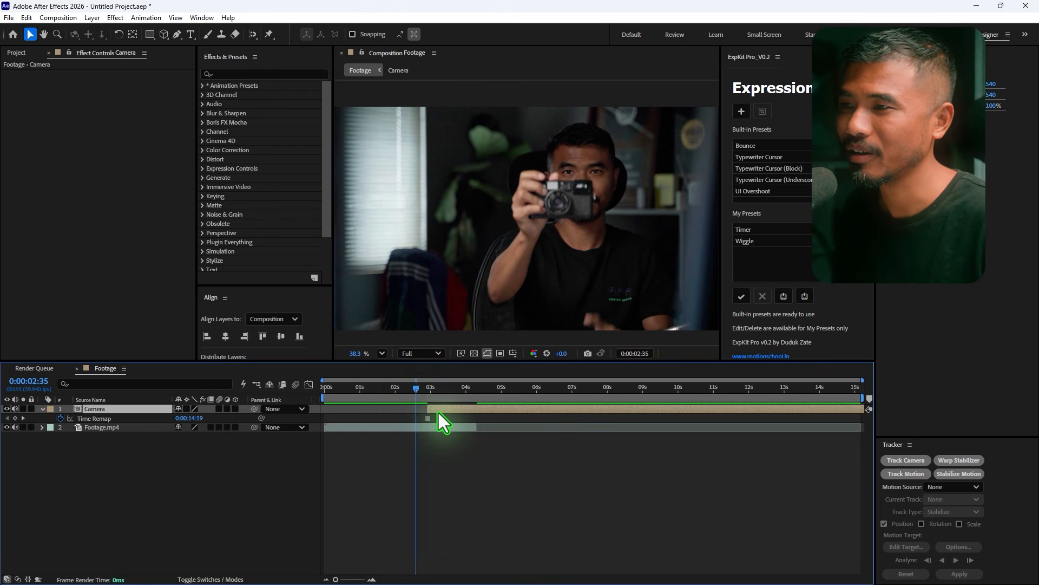
pyautogui.press('capslock')
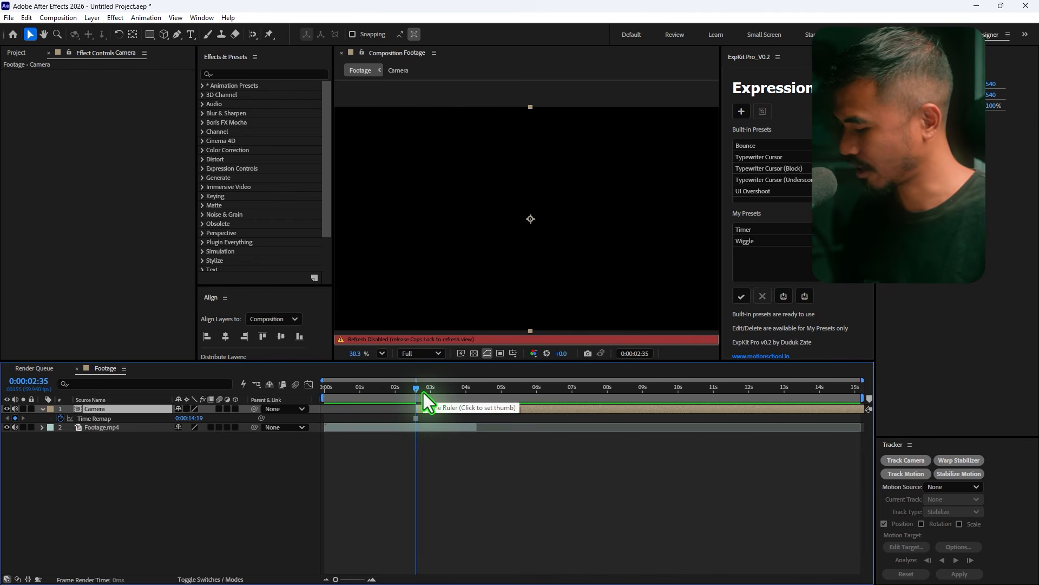
pyautogui.press('capslock')
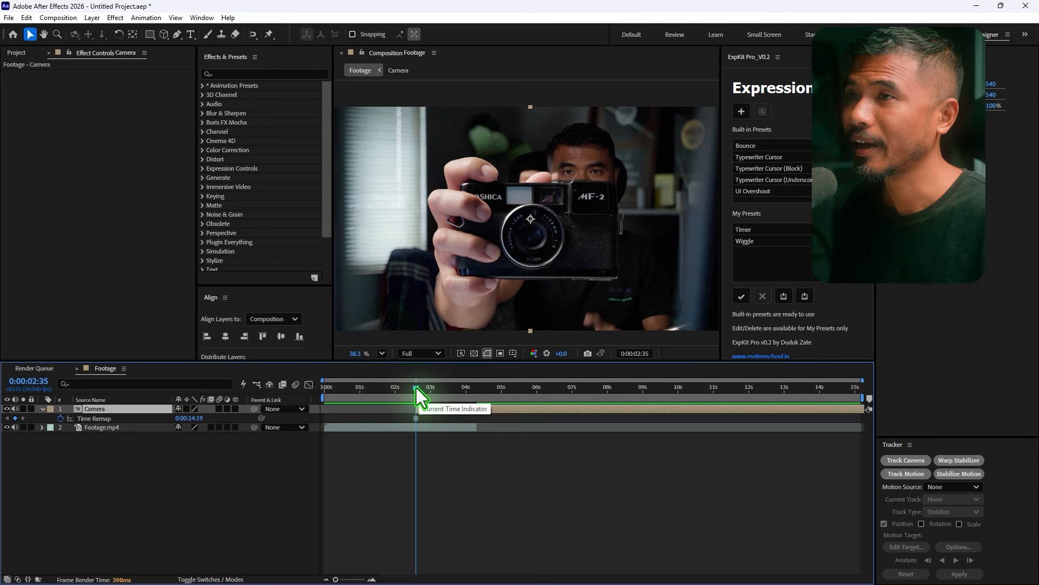
# Step: Move the Camera layer's anchor point to the wrist at the lower end of the cut-out hand
pyautogui.click(132, 35)
pyautogui.moveTo(531, 219); pyautogui.dragTo(470, 320)
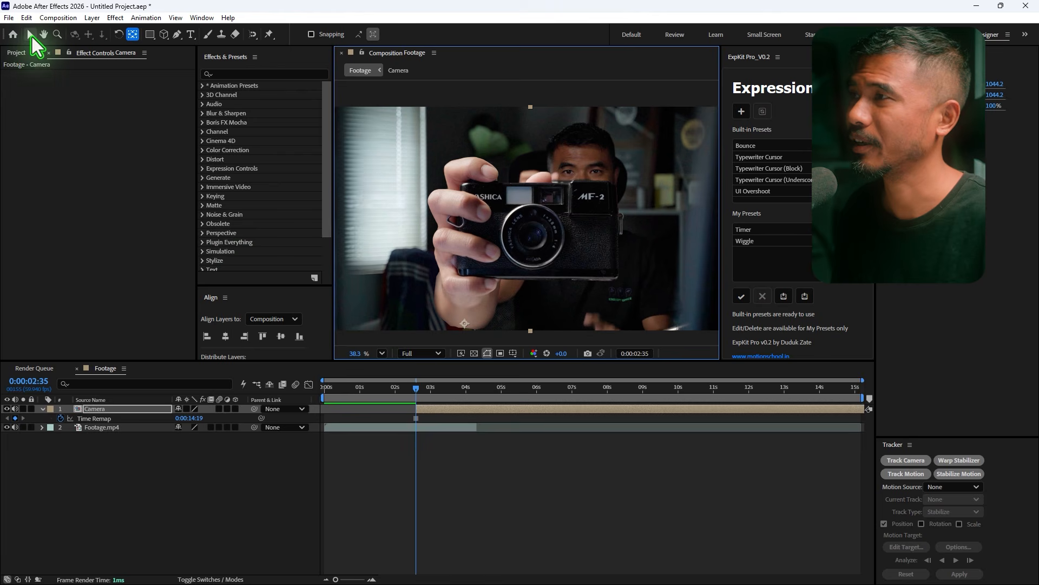
pyautogui.click(29, 34)
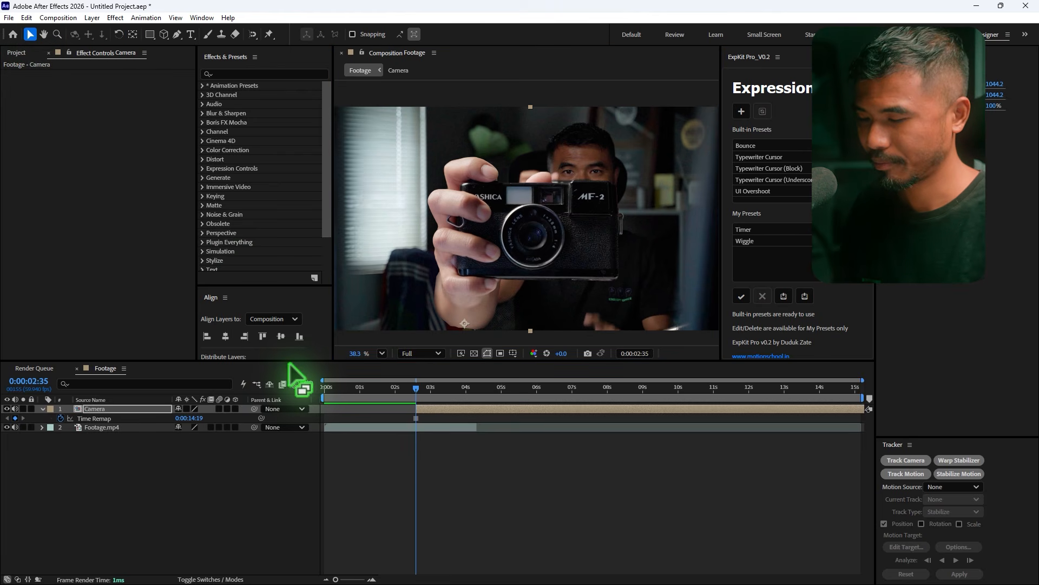
# Step: Reveal the Camera layer's Position, Scale and Rotation and set starting keyframes for all three at 0:00:02:35
pyautogui.press('p')
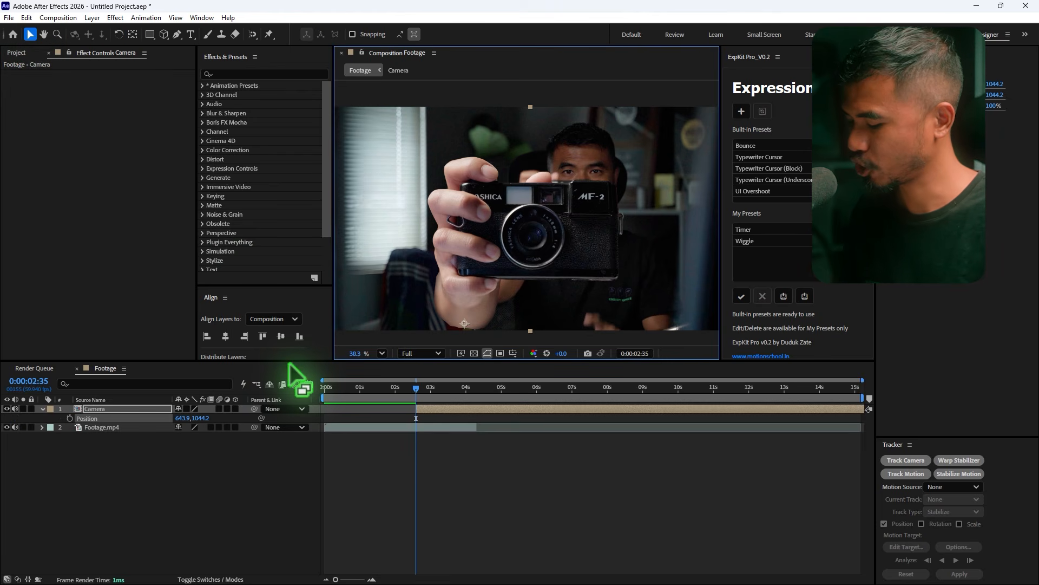
pyautogui.hotkey('shift', 's')
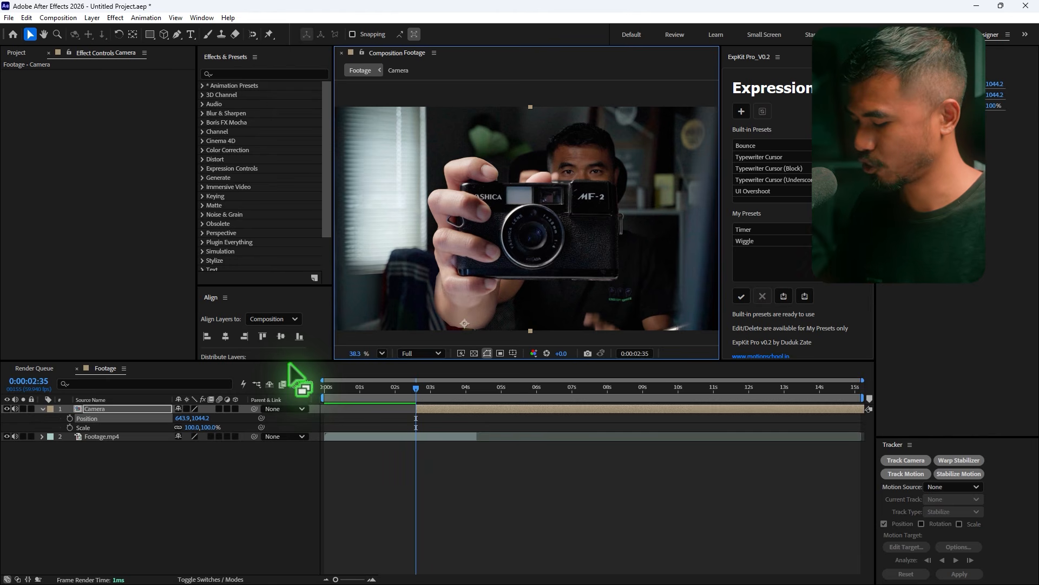
pyautogui.hotkey('shift', 'r')
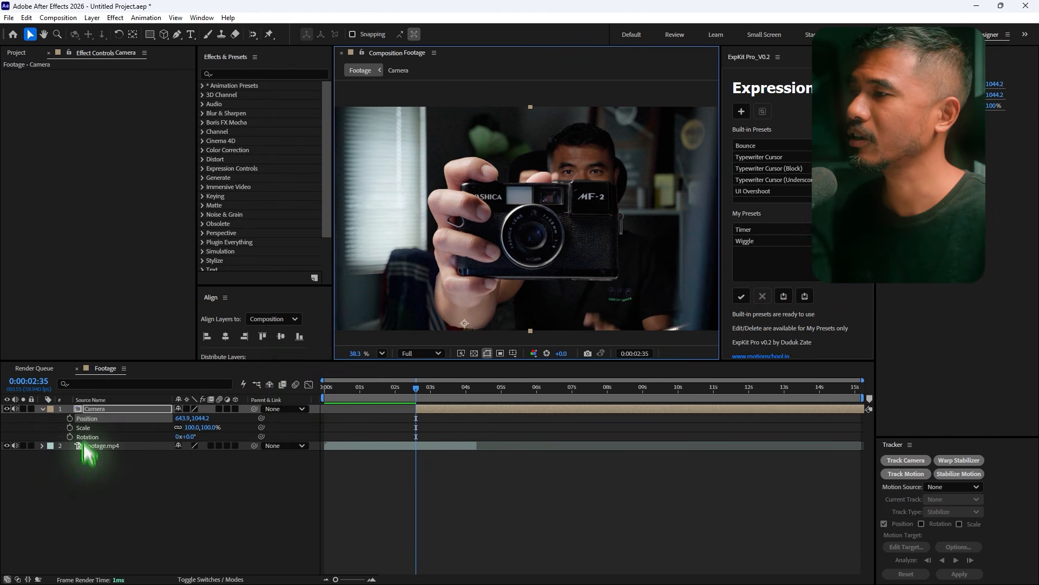
pyautogui.click(69, 418)
pyautogui.click(69, 427)
pyautogui.click(70, 437)
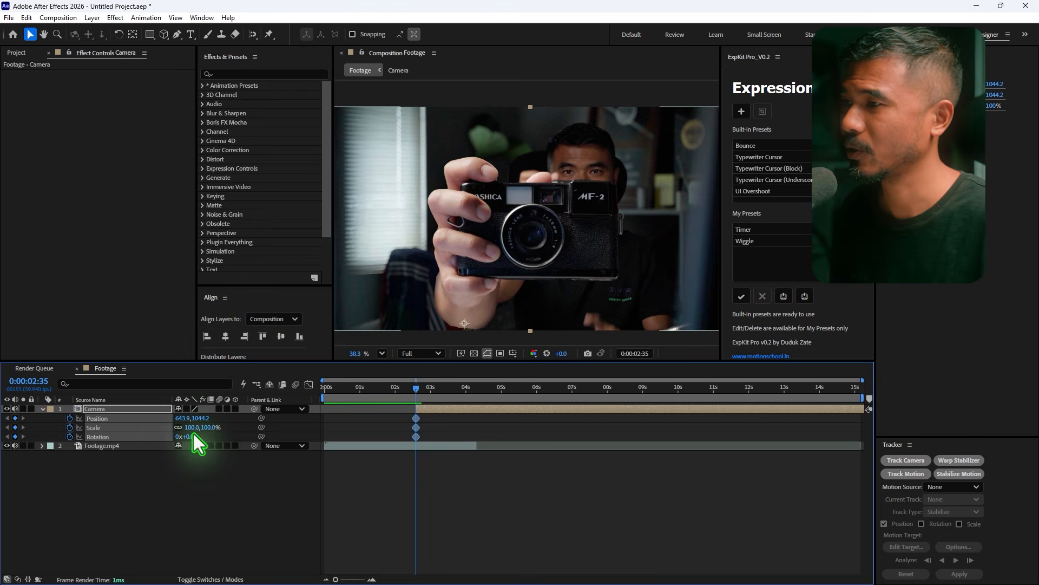
# Step: Scale the Camera layer to 42% and position it at about 954.9, 638.0 over the camera in the footage
pyautogui.moveTo(191, 434); pyautogui.dragTo(151, 432)
pyautogui.moveTo(496, 307); pyautogui.dragTo(577, 231)
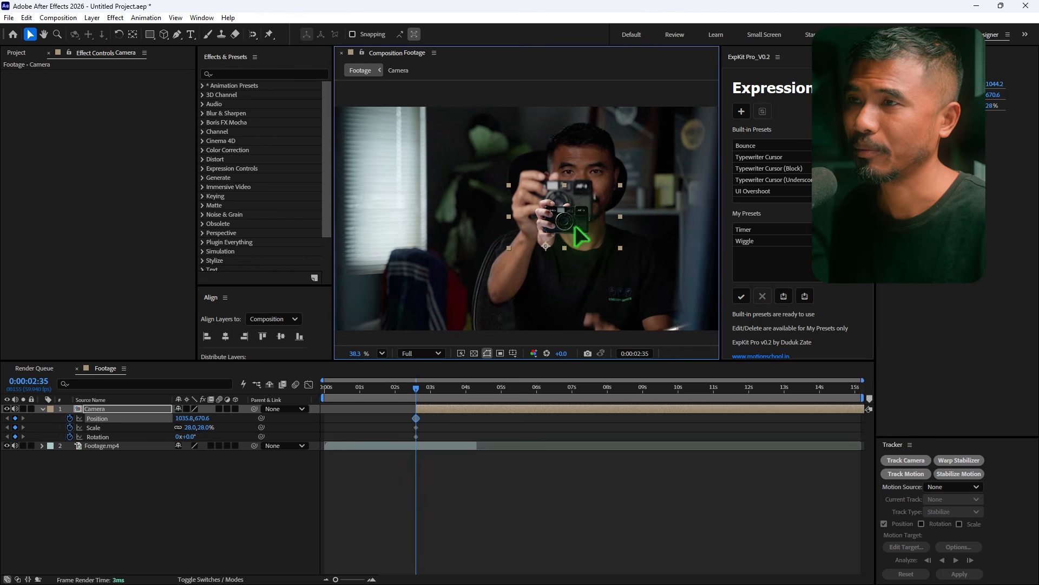
pyautogui.moveTo(189, 430); pyautogui.dragTo(199, 428)
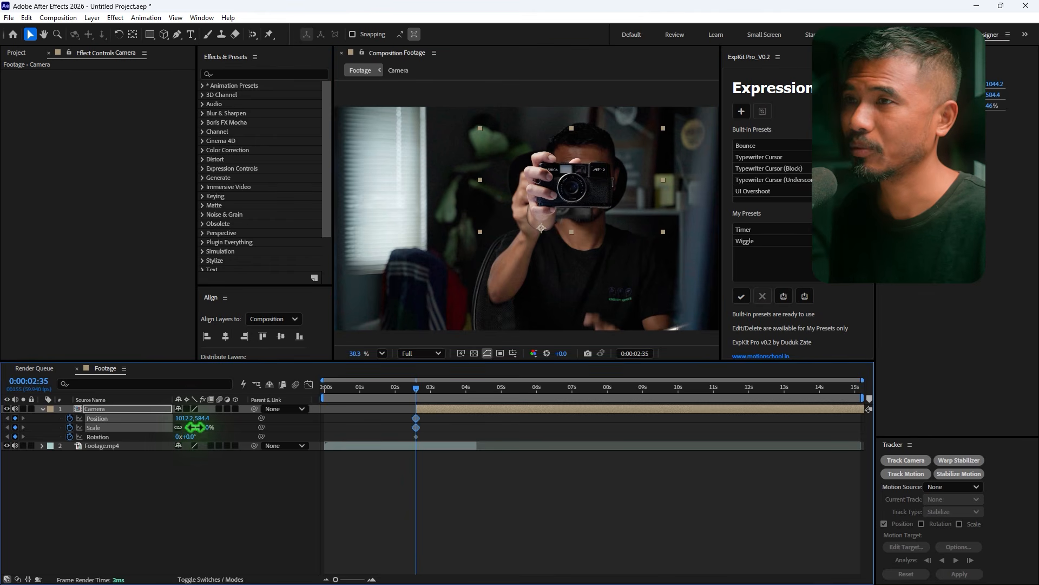
pyautogui.moveTo(576, 187); pyautogui.dragTo(564, 202)
pyautogui.moveTo(194, 427); pyautogui.dragTo(184, 427)
pyautogui.scroll(3, 567, 228)
pyautogui.moveTo(567, 228); pyautogui.dragTo(568, 222)
pyautogui.scroll(3, 536, 169)
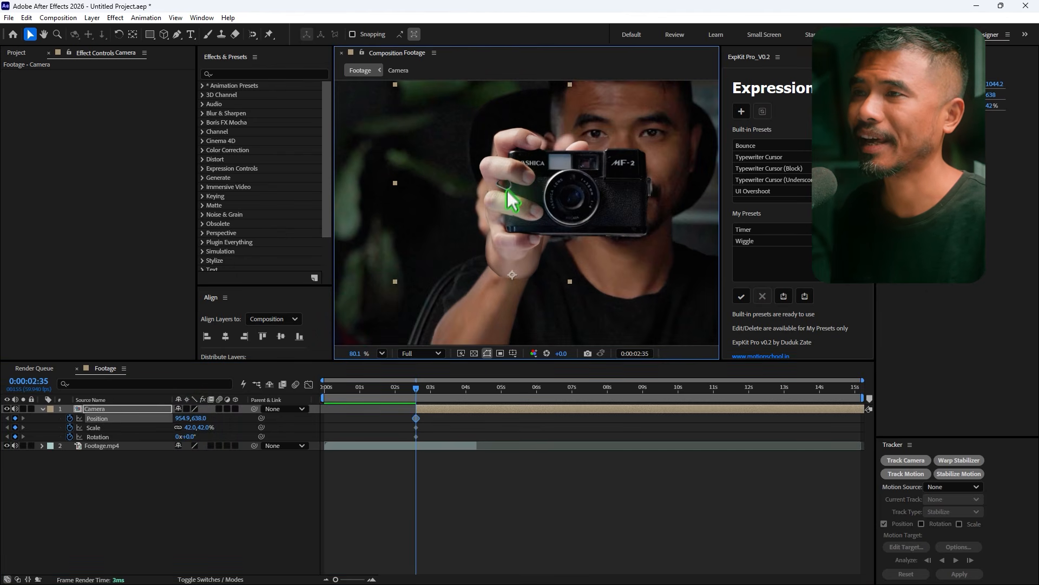
# Step: Compare the cut-out with the footage by toggling its visibility, and shift the Camera layer to about 958.6, 625.5
pyautogui.click(7, 409)
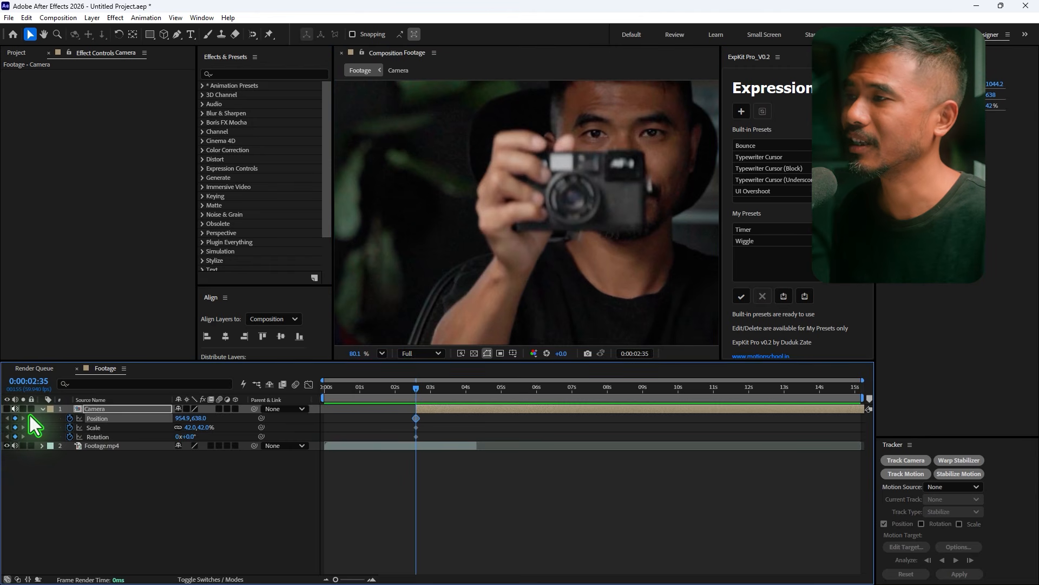
pyautogui.click(6, 409)
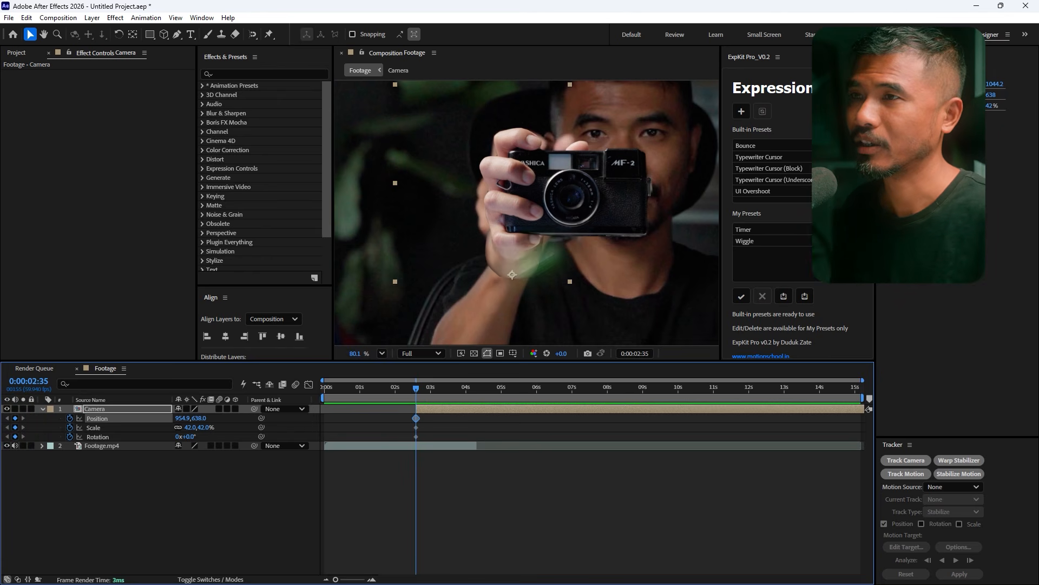
pyautogui.moveTo(596, 198); pyautogui.dragTo(593, 181)
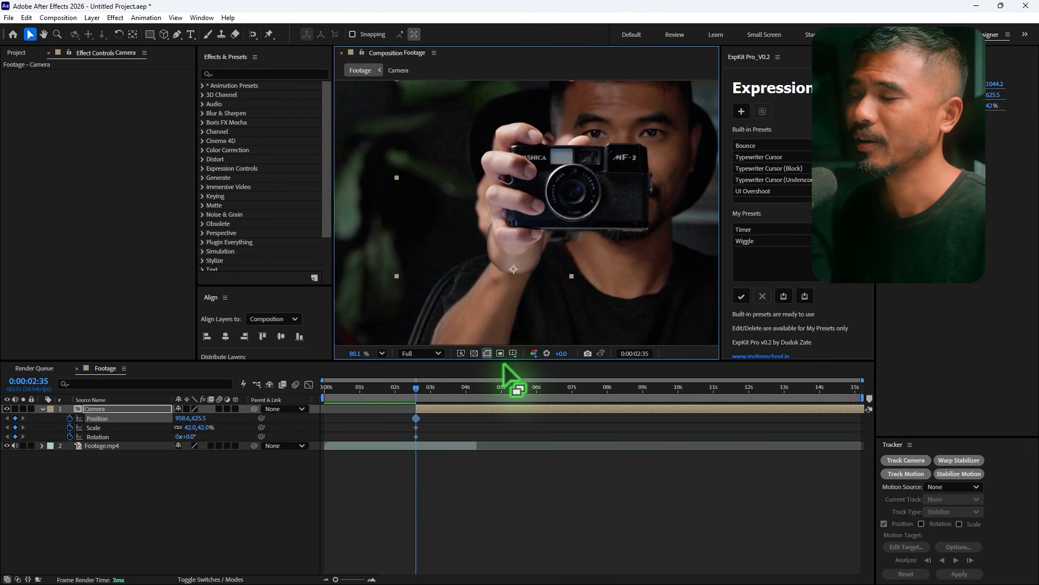
# Step: Set the Camera layer's Scale to 100% at 0:00:03:14
pyautogui.moveTo(414, 389); pyautogui.dragTo(440, 391)
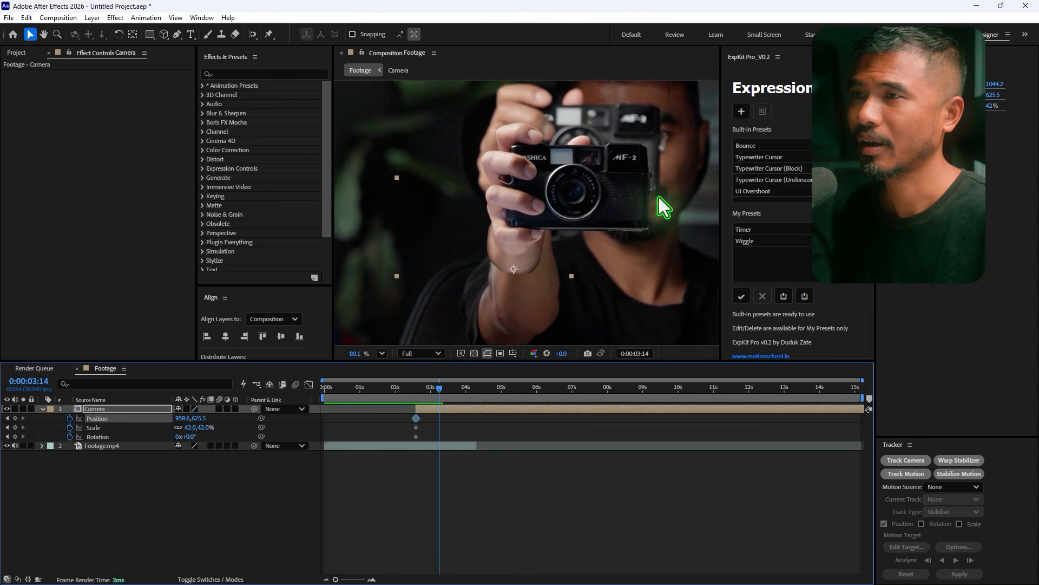
pyautogui.press('h')
pyautogui.moveTo(624, 198); pyautogui.dragTo(612, 247)
pyautogui.press('v')
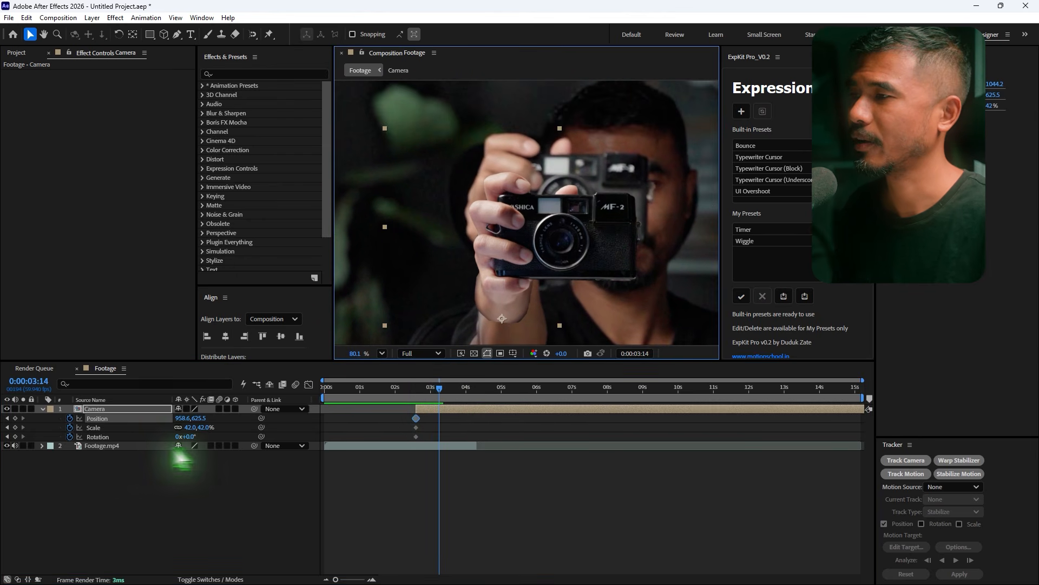
pyautogui.click(186, 428)
pyautogui.write('100')
pyautogui.press('Return')
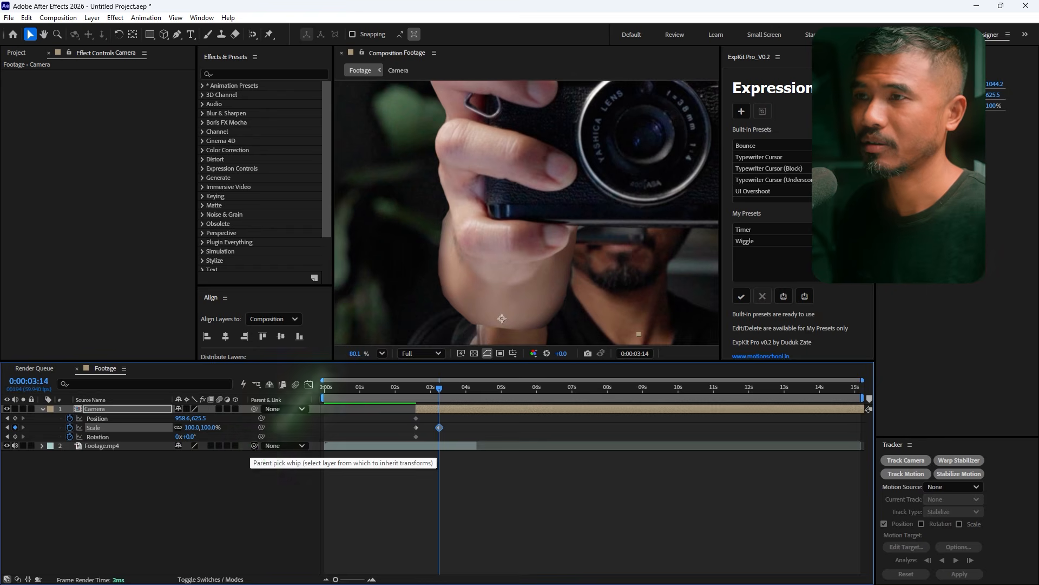
# Step: Reposition the enlarged Camera layer at 0:00:03:14 to about 886.6, 833.5, bringing the hand and camera down into the frame
pyautogui.scroll(-5, 537, 262)
pyautogui.scroll(2, 544, 295)
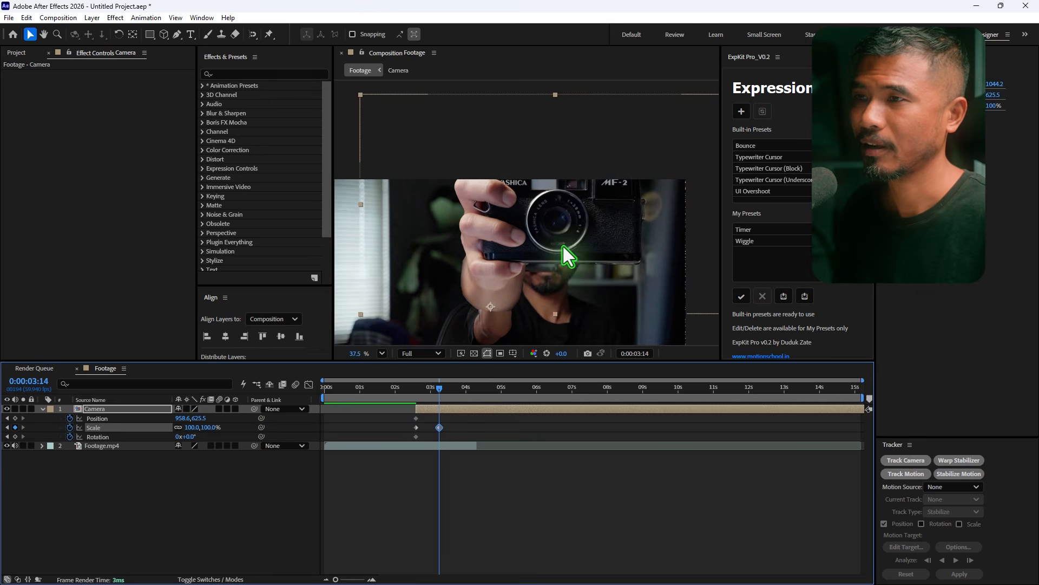
pyautogui.moveTo(563, 245); pyautogui.dragTo(549, 288)
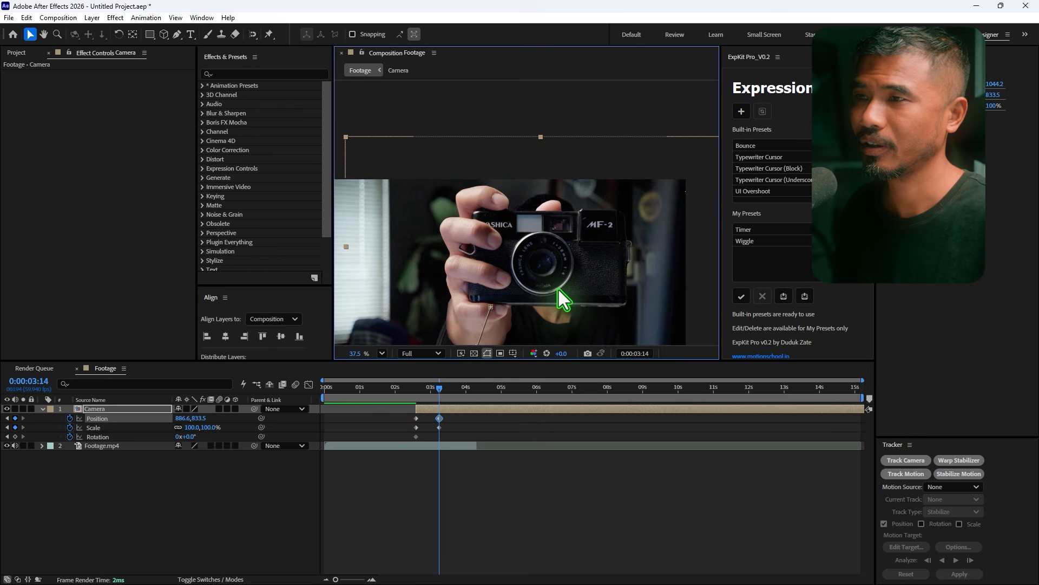
# Step: Apply Easy Ease to all Position, Scale and Rotation keyframes of the Camera layer
pyautogui.scroll(-2, 571, 296)
pyautogui.press('capslock')
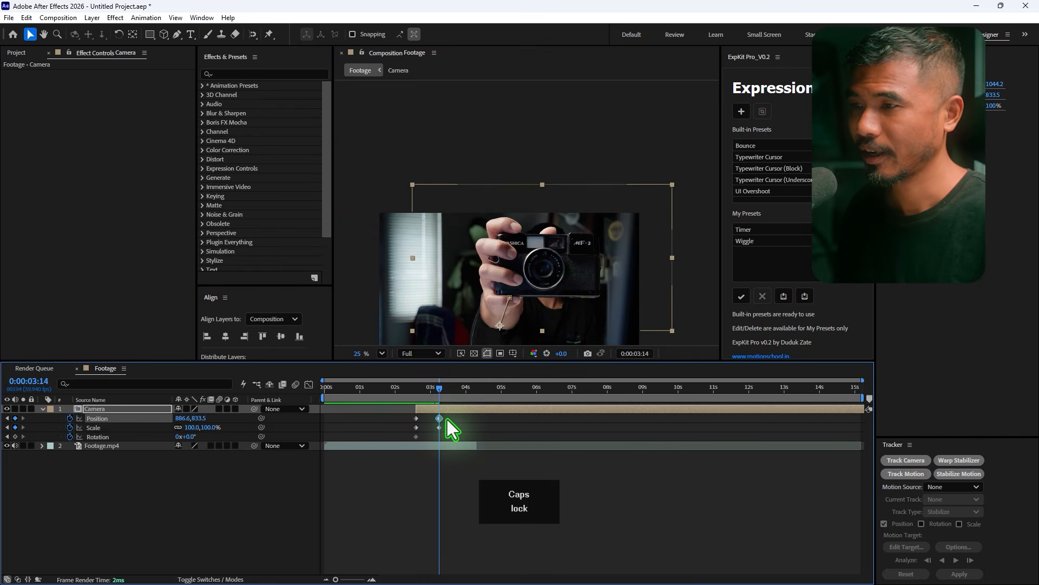
pyautogui.moveTo(450, 417); pyautogui.dragTo(410, 440)
pyautogui.press('F9')
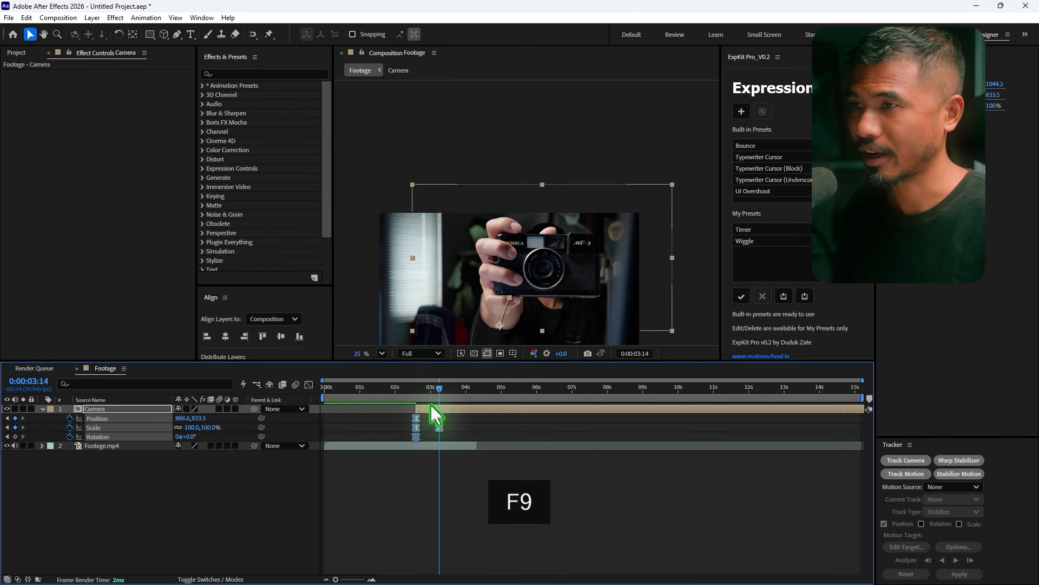
# Step: Realign the Camera layer with the moving camera in the footage at 0:00:02:41, and at 0:00:02:50 to about 935.5, 656.1
pyautogui.click(415, 394)
pyautogui.scroll(5, 518, 294)
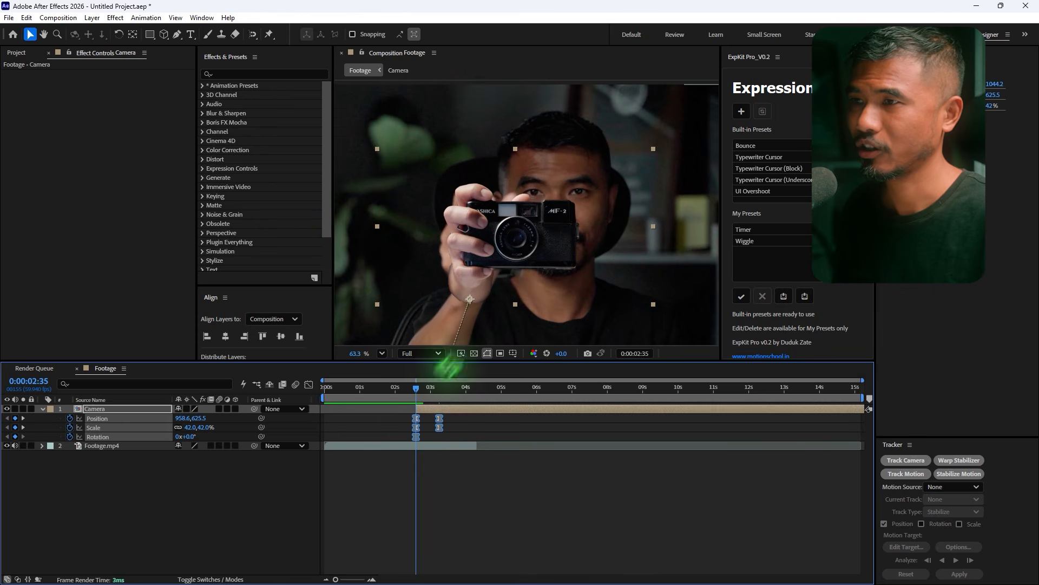
pyautogui.moveTo(419, 387); pyautogui.dragTo(423, 387)
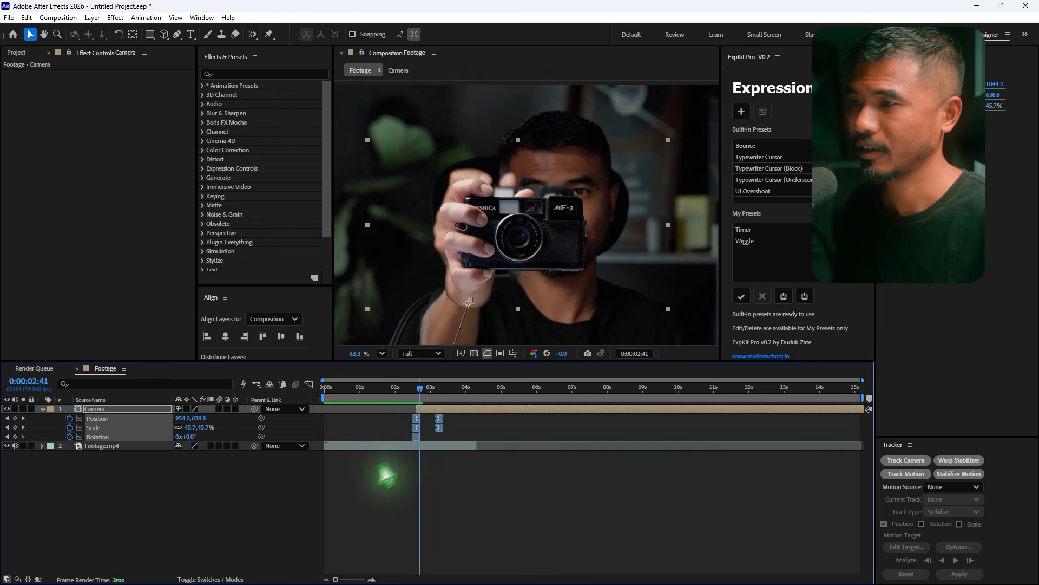
pyautogui.scroll(2, 407, 457)
pyautogui.click(460, 425)
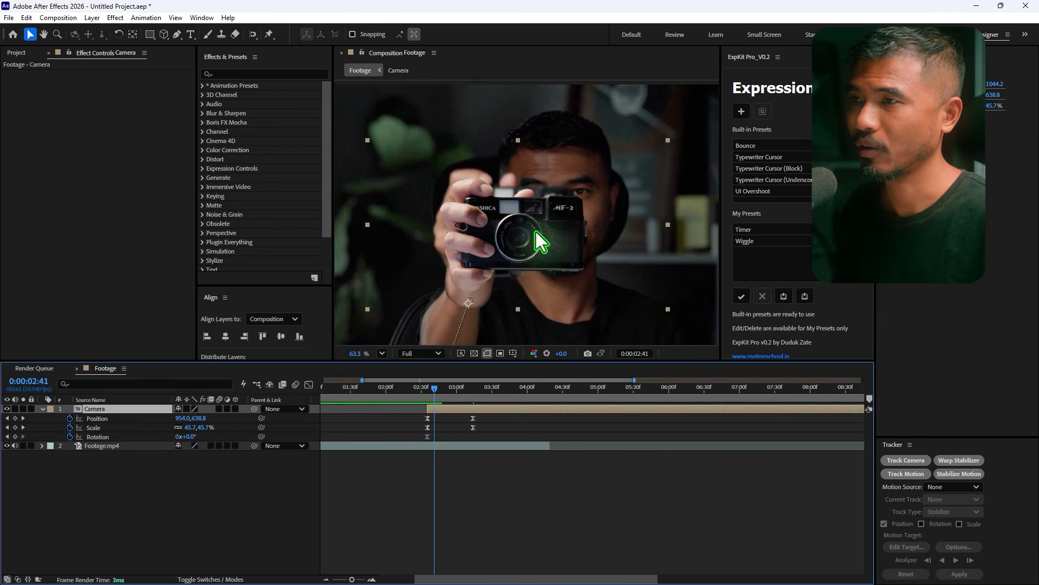
pyautogui.moveTo(523, 226); pyautogui.dragTo(531, 216)
pyautogui.click(444, 386)
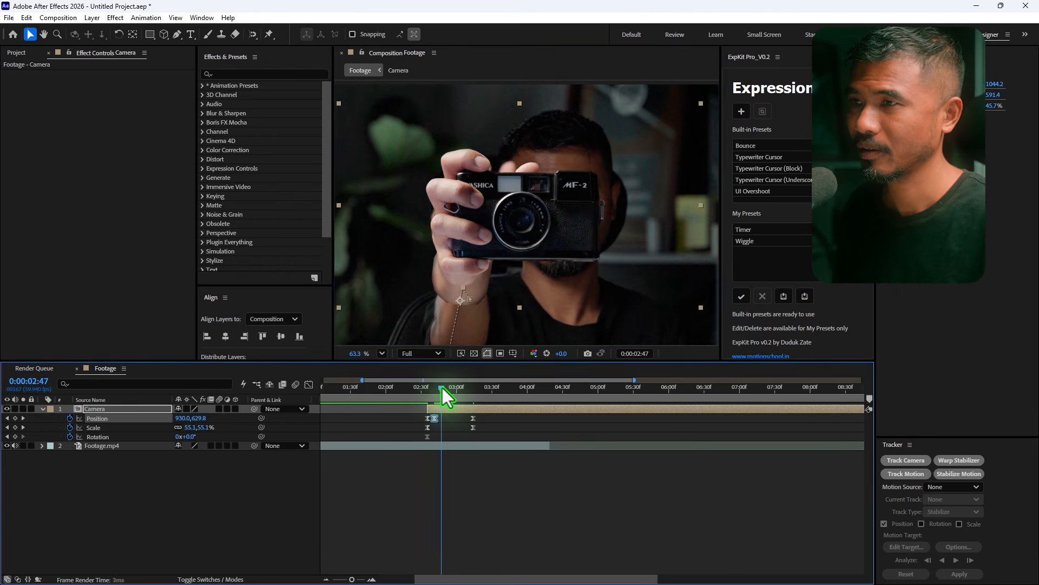
pyautogui.moveTo(553, 257); pyautogui.dragTo(552, 244)
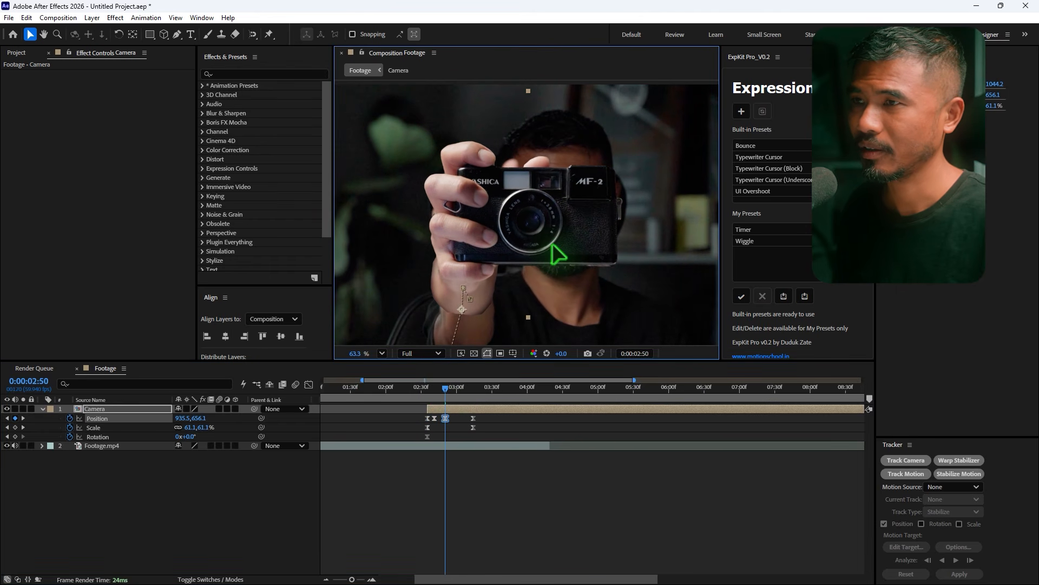
# Step: Hide the Camera layer to check the footage's hand movement, and add Position, Scale and Rotation keyframes at 0:00:03:21
pyautogui.moveTo(447, 387); pyautogui.dragTo(503, 404)
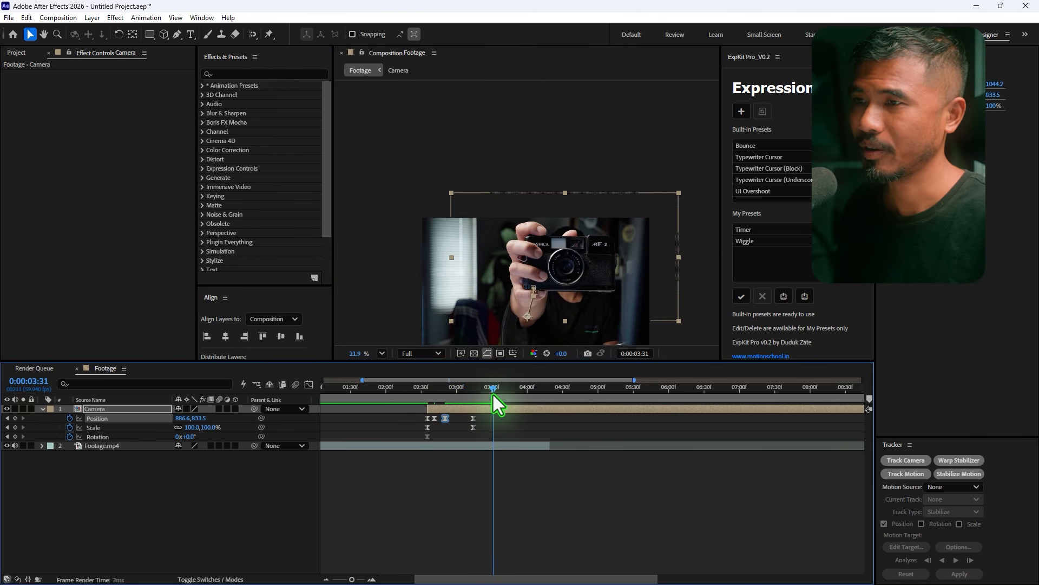
pyautogui.click(6, 409)
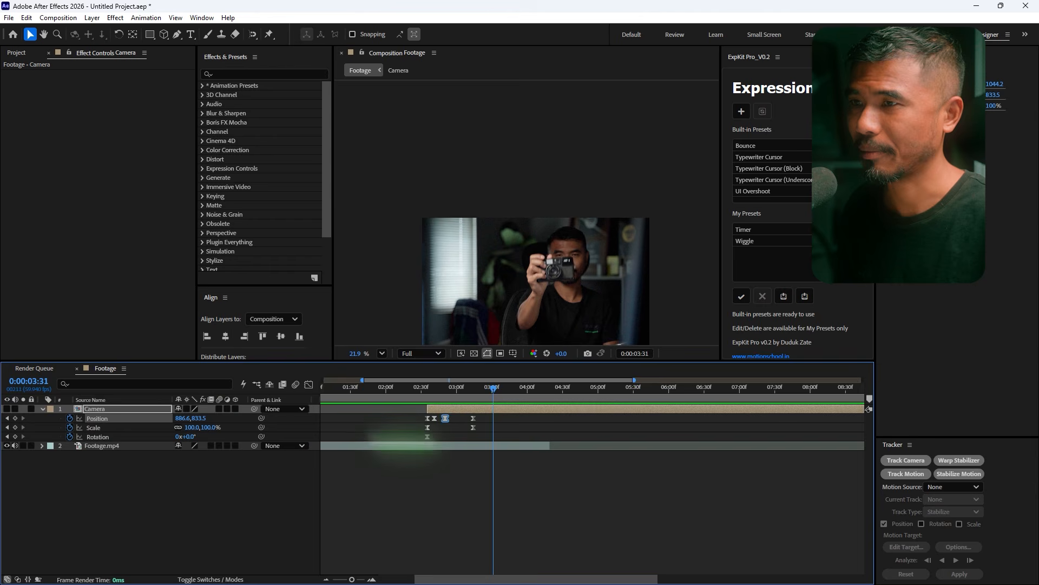
pyautogui.moveTo(437, 402); pyautogui.dragTo(449, 399)
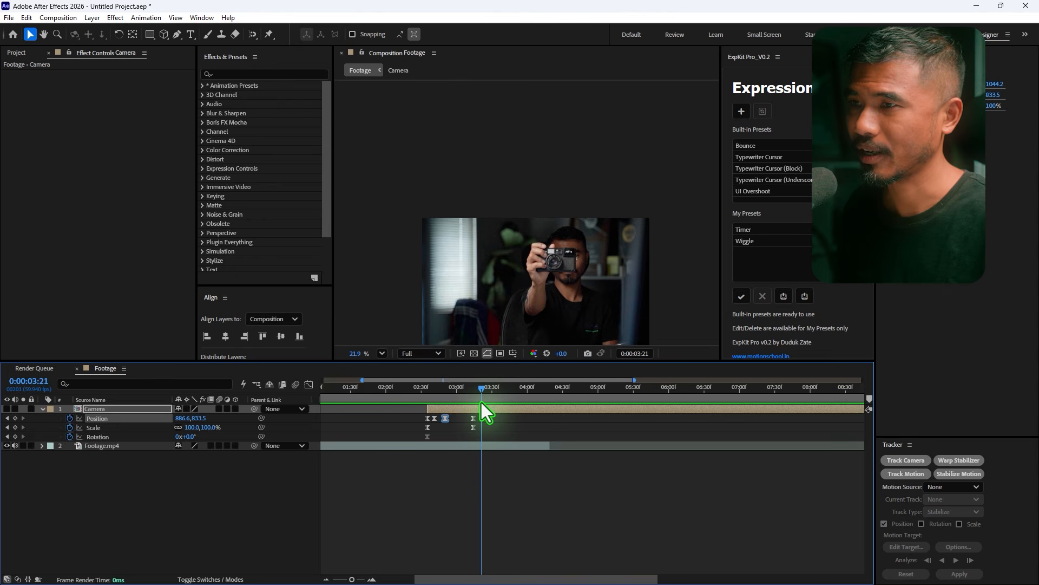
pyautogui.scroll(4, 541, 295)
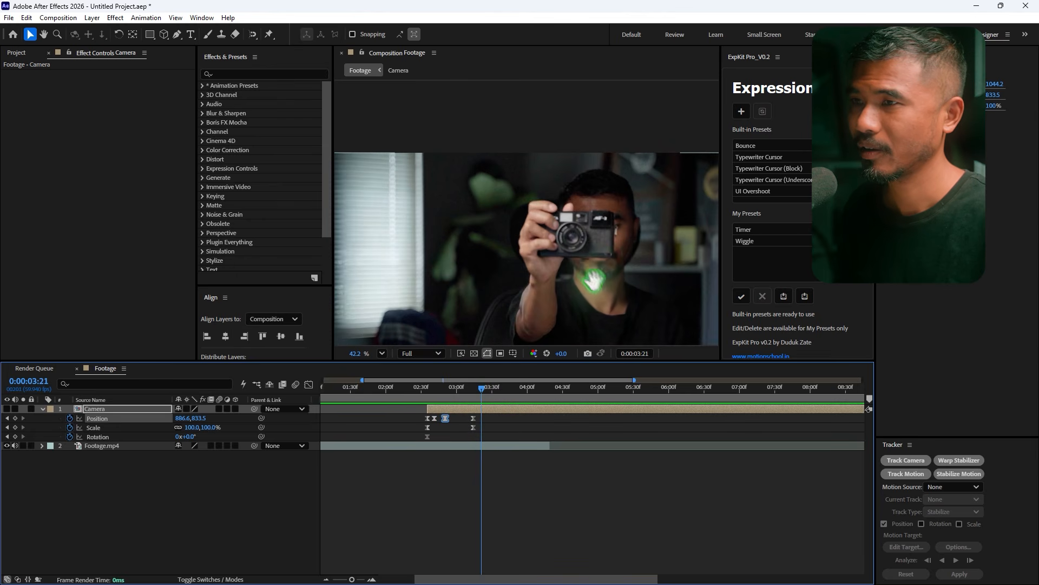
pyautogui.click(15, 417)
pyautogui.click(15, 427)
pyautogui.click(16, 436)
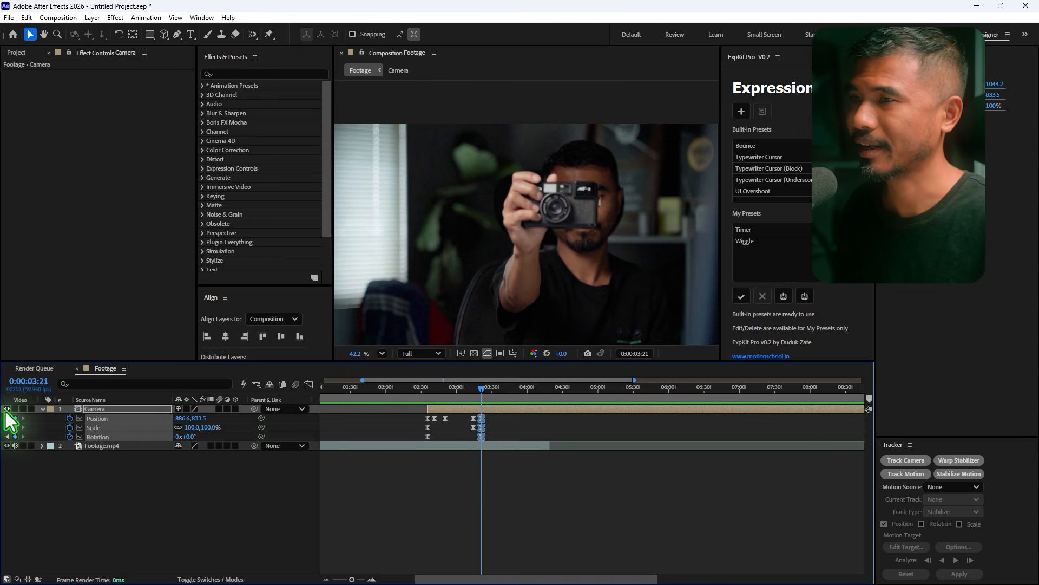
# Step: At 0:00:03:44, scale the Camera layer to 39% and position it at about 923.2, 913.6 over the lowered camera
pyautogui.moveTo(481, 387); pyautogui.dragTo(499, 394)
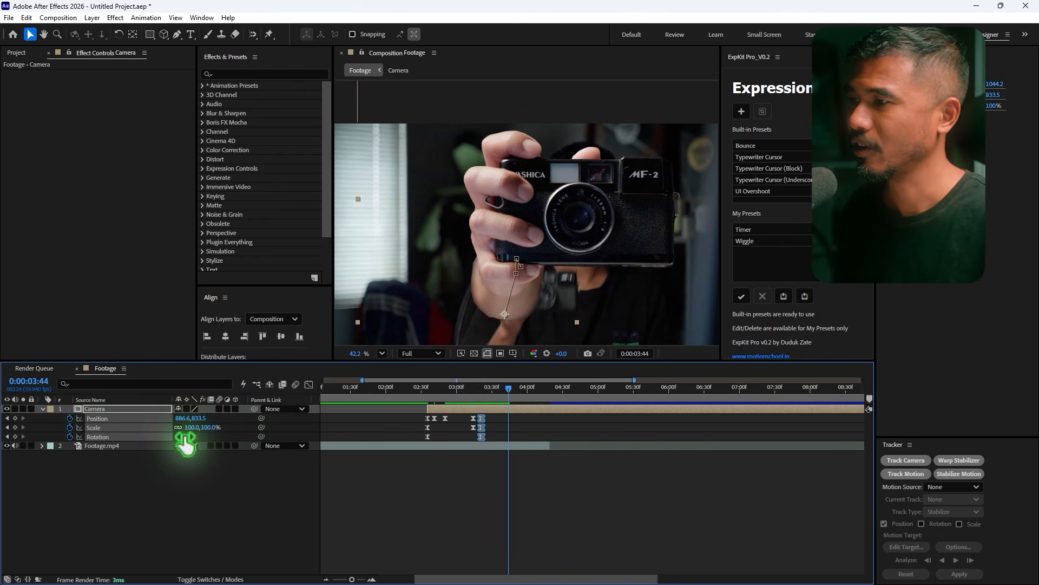
pyautogui.moveTo(188, 431); pyautogui.dragTo(161, 433)
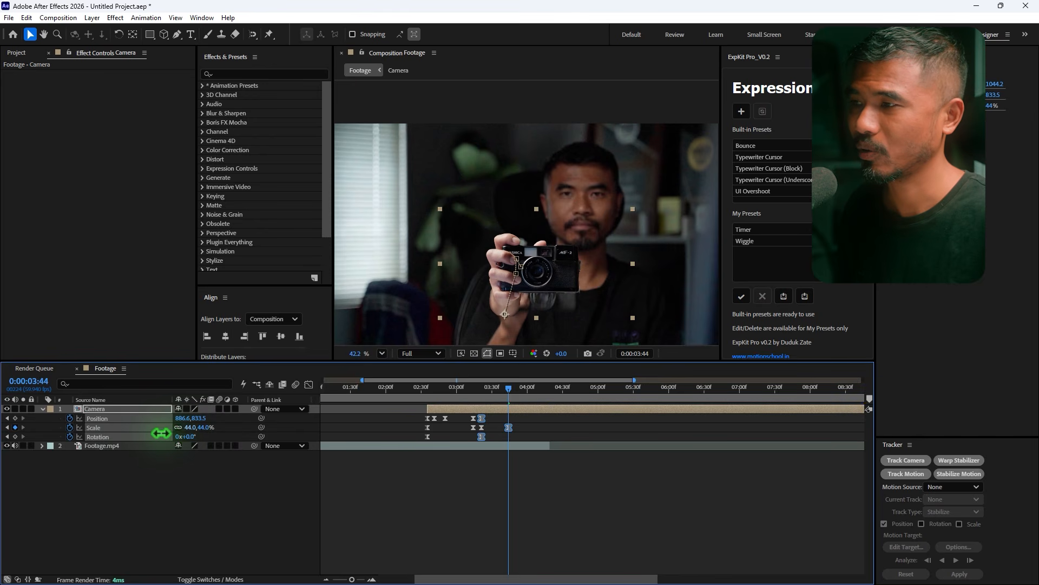
pyautogui.scroll(3, 528, 282)
pyautogui.moveTo(557, 271); pyautogui.dragTo(563, 295)
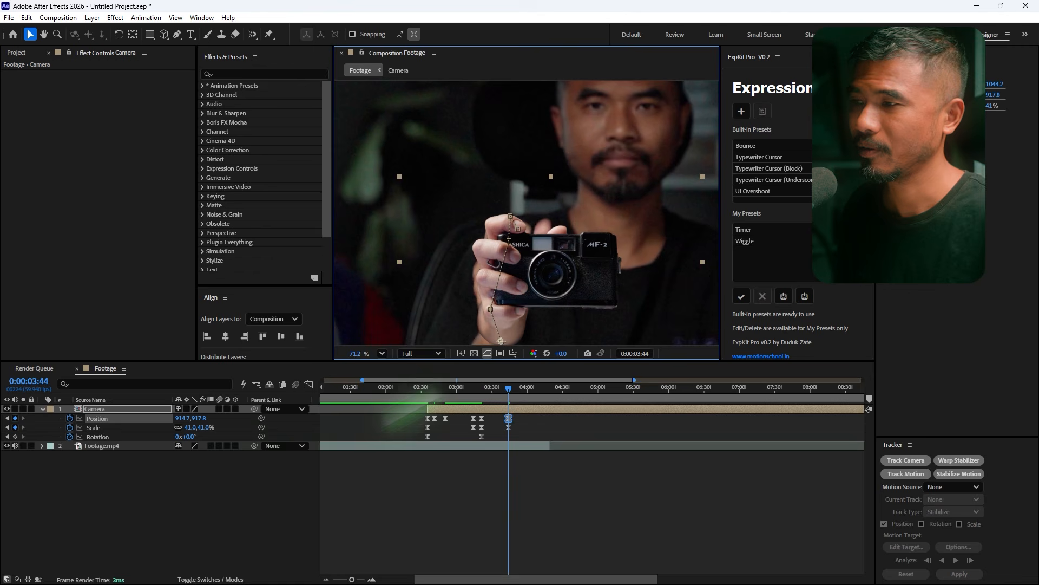
pyautogui.moveTo(189, 433); pyautogui.dragTo(181, 430)
pyautogui.moveTo(592, 296); pyautogui.dragTo(595, 294)
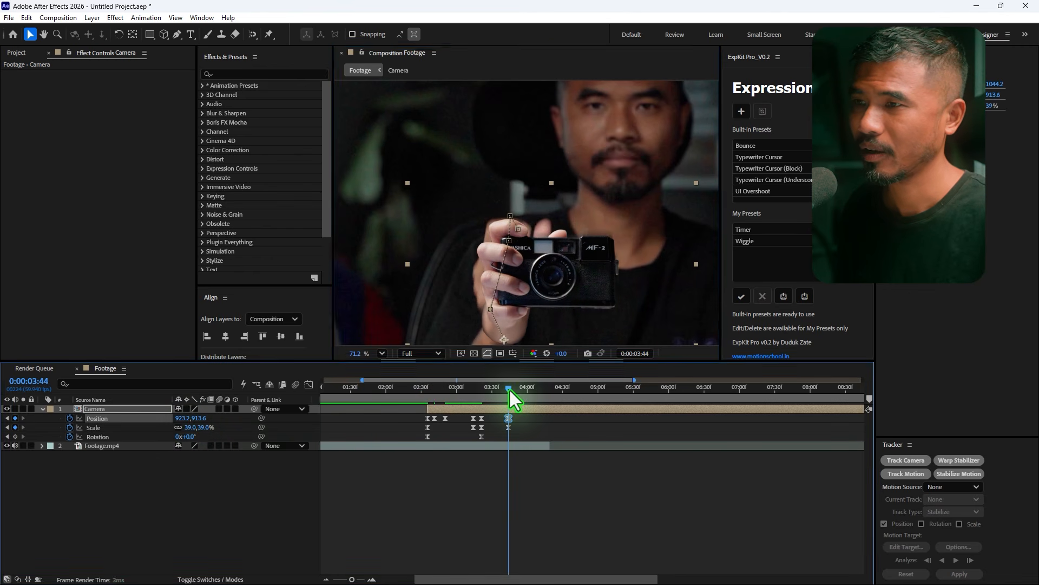
# Step: Keyframe the Camera layer moving down out of the frame with the lowered hand, reaching about 933, 1400 at 0:00:04:00
pyautogui.moveTo(508, 388); pyautogui.dragTo(514, 386)
pyautogui.moveTo(544, 281); pyautogui.dragTo(565, 344)
pyautogui.click(525, 385)
pyautogui.press('pagedown')
pyautogui.press('pagedown')
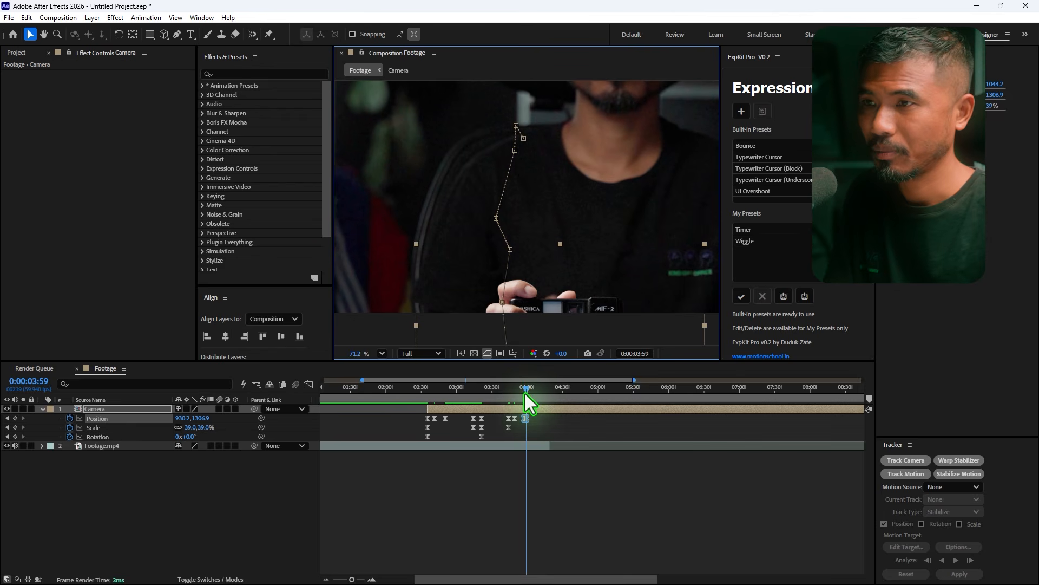
pyautogui.moveTo(581, 305); pyautogui.dragTo(581, 339)
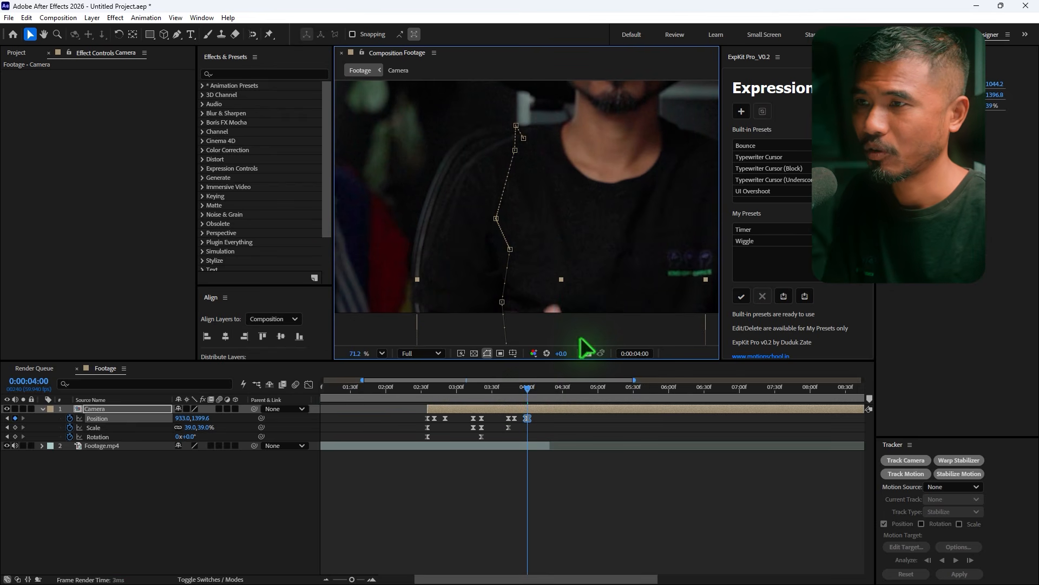
# Step: Reposition the Camera layer at 0:00:03:36 to about 879.0, 823.2 so it covers the camera in the footage
pyautogui.moveTo(528, 417); pyautogui.dragTo(499, 397)
pyautogui.scroll(-2, 568, 262)
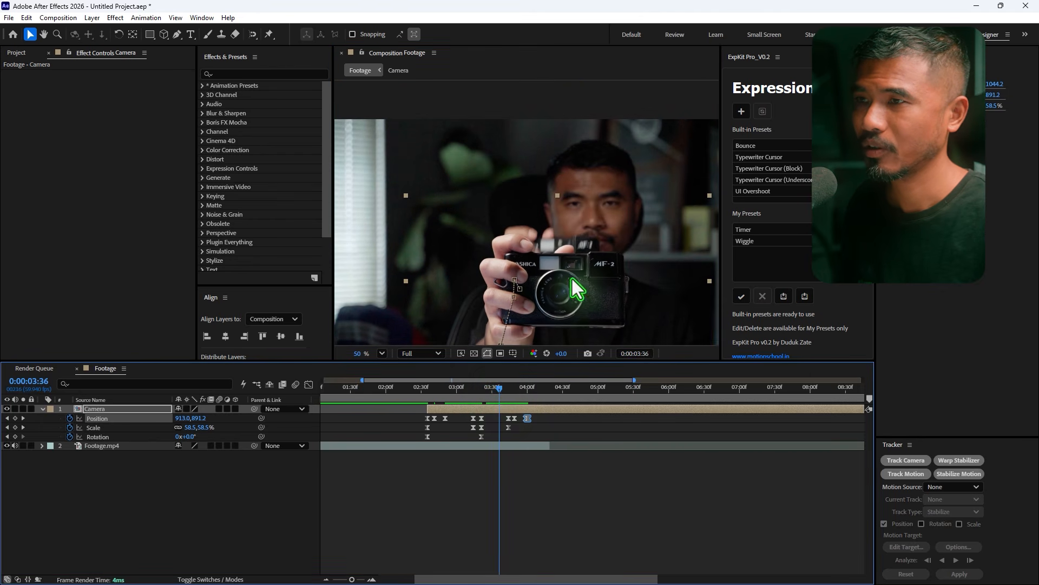
pyautogui.moveTo(500, 343); pyautogui.dragTo(498, 341)
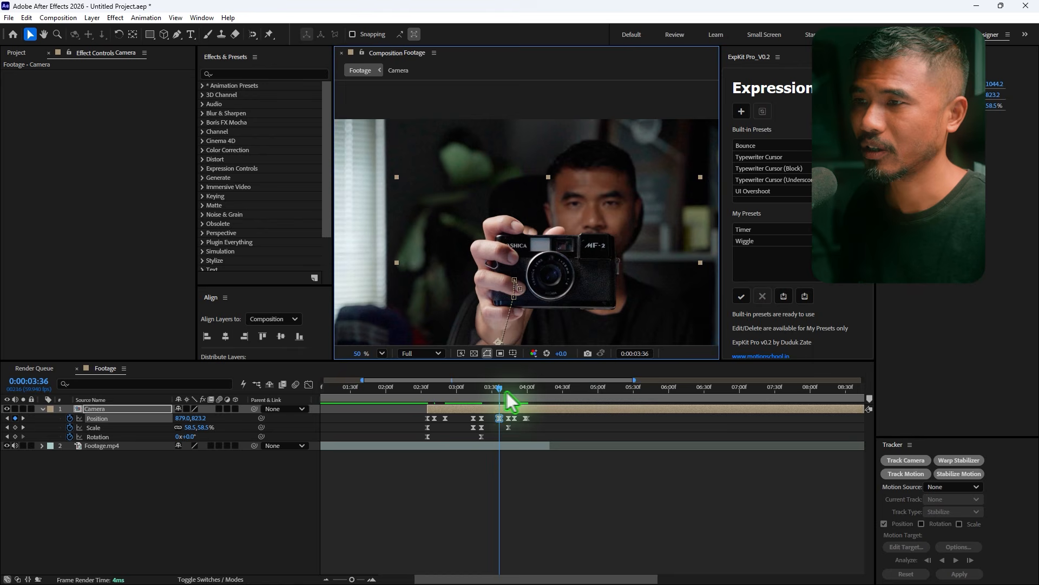
pyautogui.moveTo(501, 398); pyautogui.dragTo(510, 394)
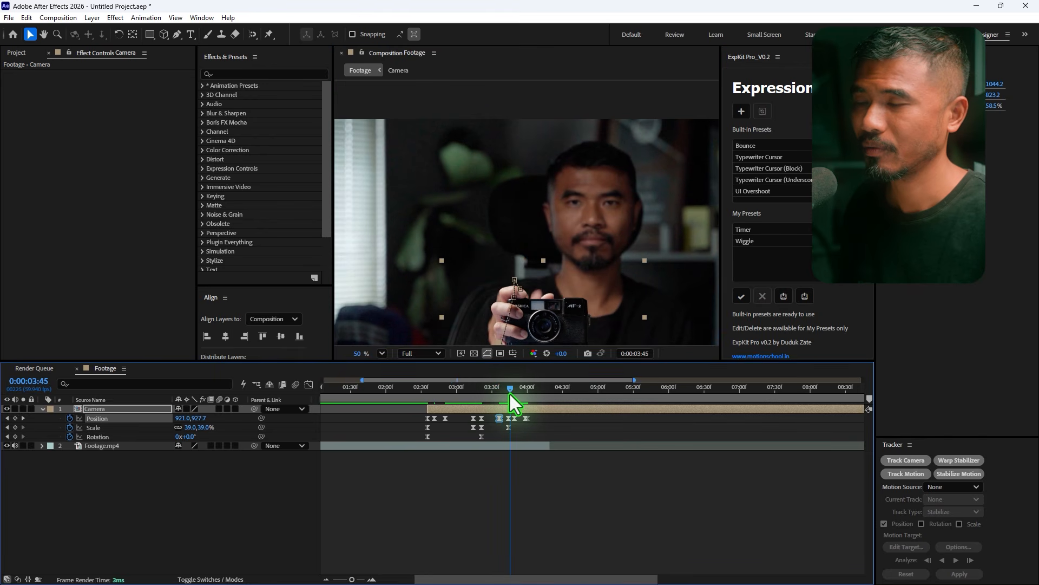
# Step: Turn on motion blur for the Camera layer and the composition, and preview the growing move
pyautogui.scroll(-1, 603, 325)
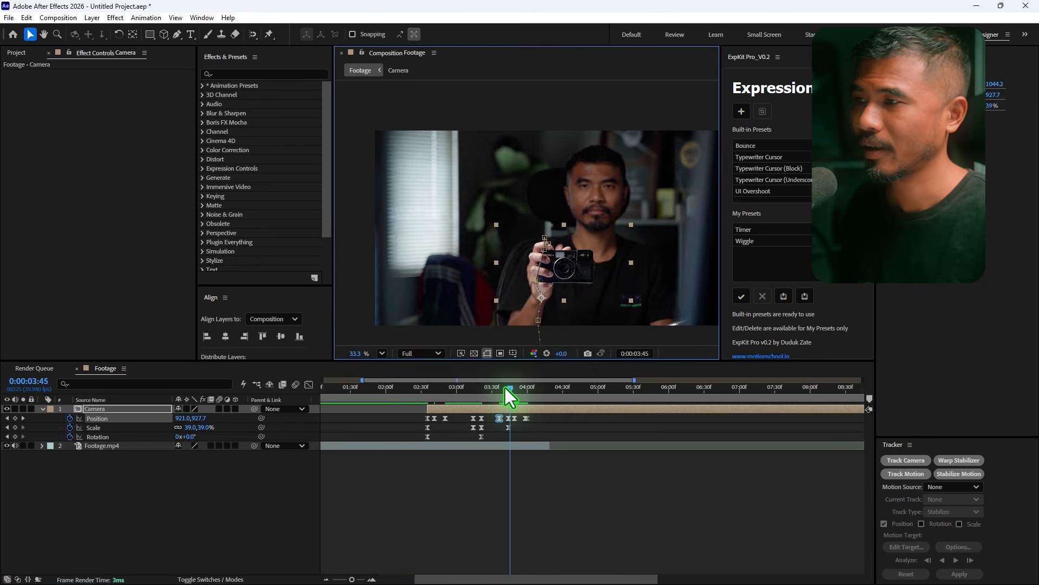
pyautogui.click(219, 408)
pyautogui.scroll(2, 578, 299)
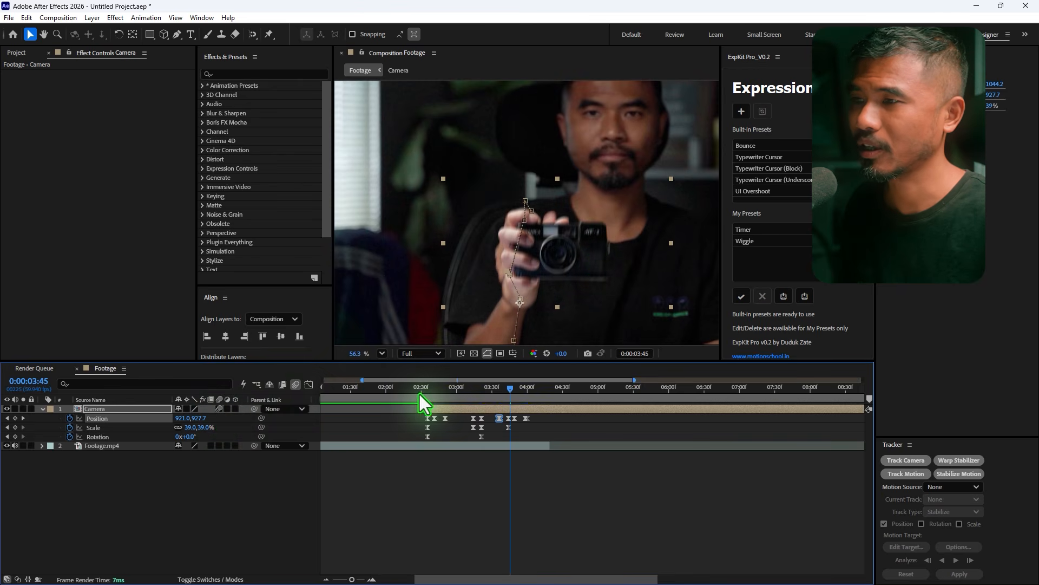
pyautogui.moveTo(420, 393); pyautogui.dragTo(446, 396)
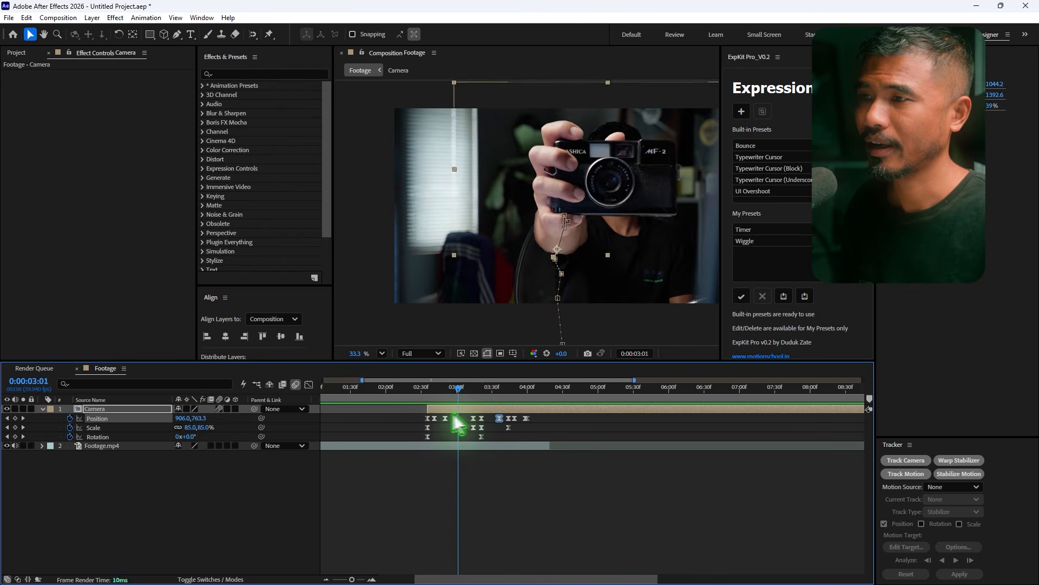
# Step: Fine-tune the Camera layer's position at 0:00:02:38 to about 953.7, 611.3, and realign it at 0:00:02:44
pyautogui.moveTo(457, 413); pyautogui.dragTo(432, 414)
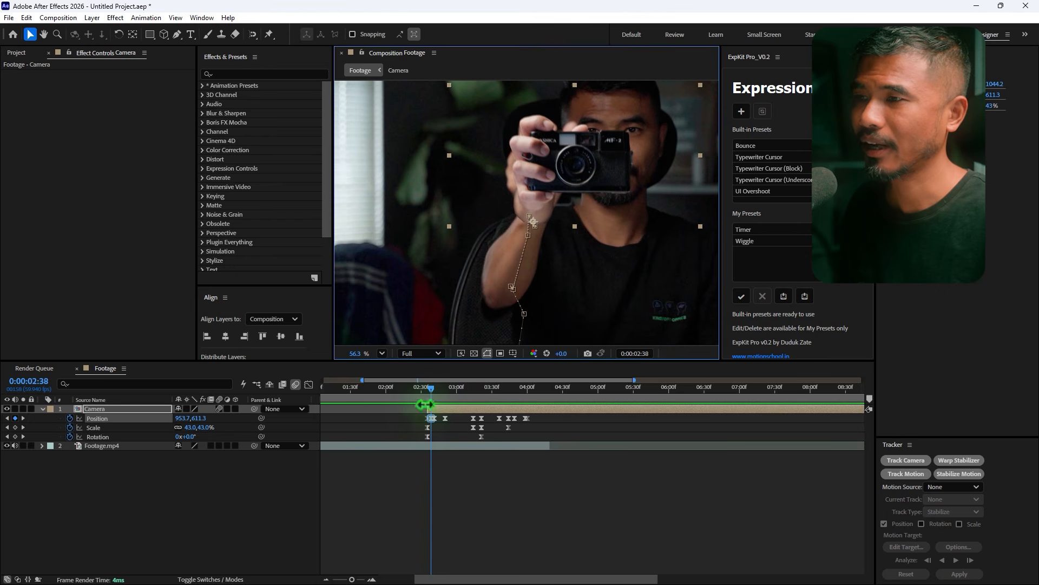
pyautogui.moveTo(434, 387); pyautogui.dragTo(440, 389)
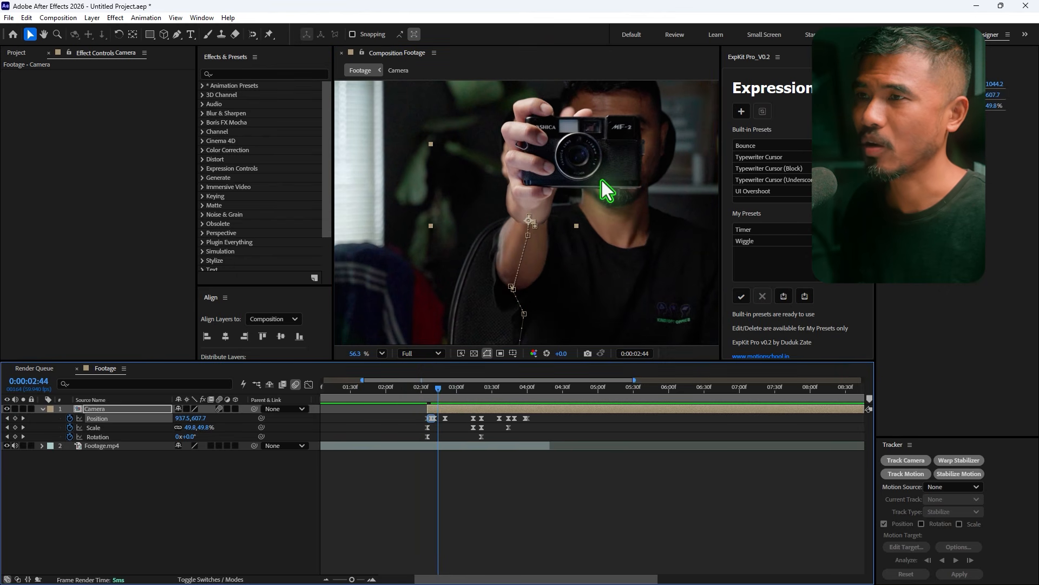
pyautogui.moveTo(607, 185); pyautogui.dragTo(601, 189)
# Step: Nudge the enlarged Camera layer's position at 0:00:03:05 and 0:00:03:14 to keep the footage's camera covered
pyautogui.moveTo(438, 407); pyautogui.dragTo(462, 404)
pyautogui.scroll(-2, 571, 266)
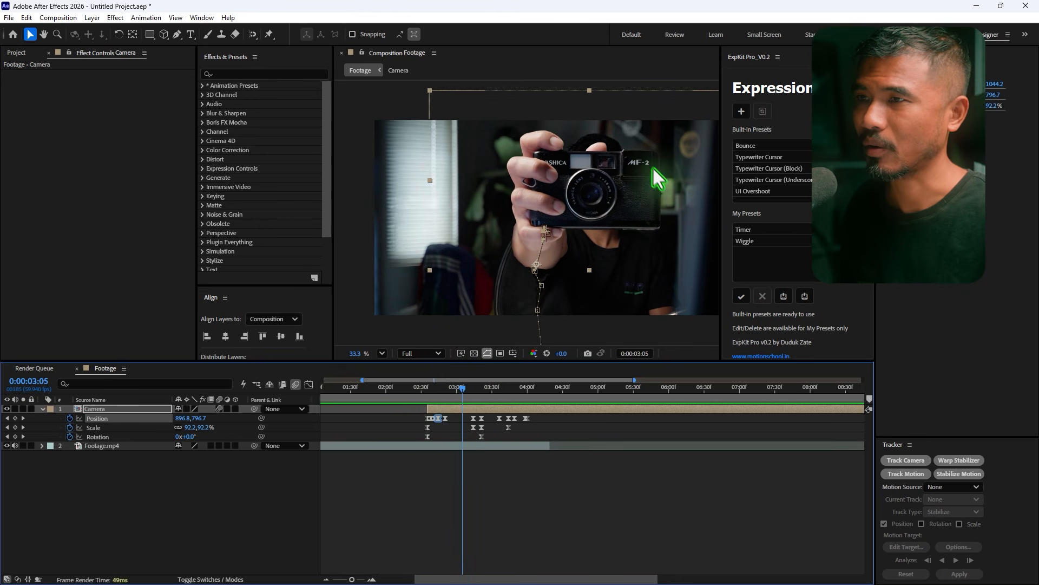
pyautogui.moveTo(619, 199); pyautogui.dragTo(622, 209)
pyautogui.moveTo(431, 392); pyautogui.dragTo(474, 391)
pyautogui.moveTo(599, 198); pyautogui.dragTo(604, 198)
pyautogui.moveTo(424, 397); pyautogui.dragTo(449, 412)
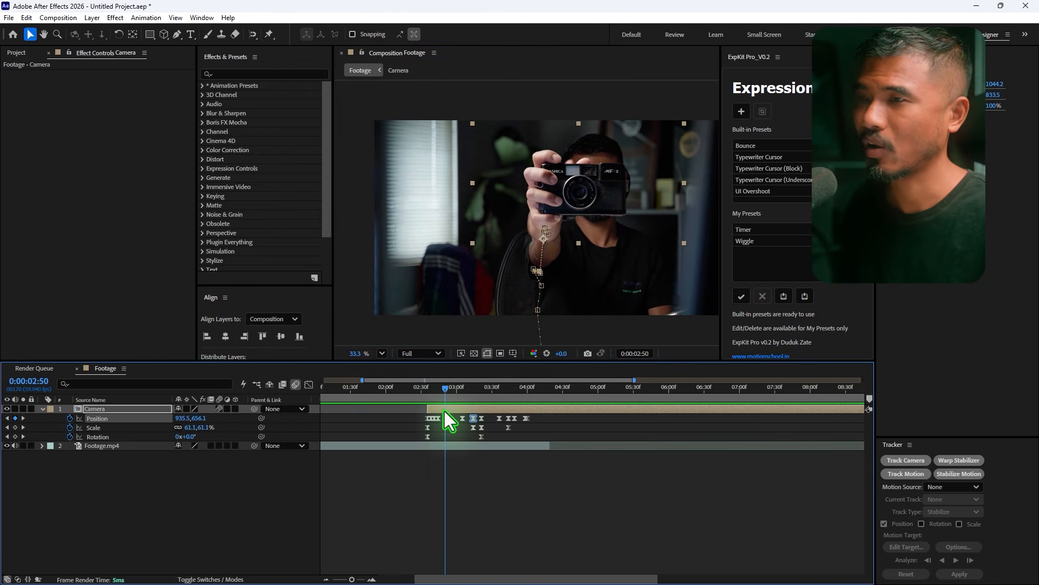
# Step: Apply the Lumetri Color effect to the Camera layer
pyautogui.click(552, 539)
pyautogui.click(91, 410)
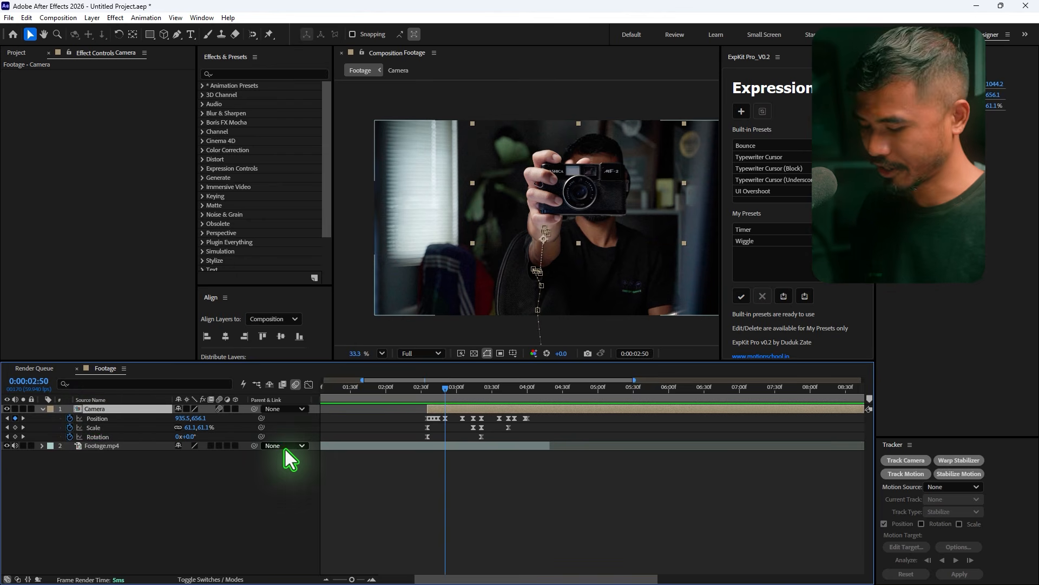
pyautogui.hotkey('ctrl', 'space')
pyautogui.write('lumetri')
pyautogui.press('Return')
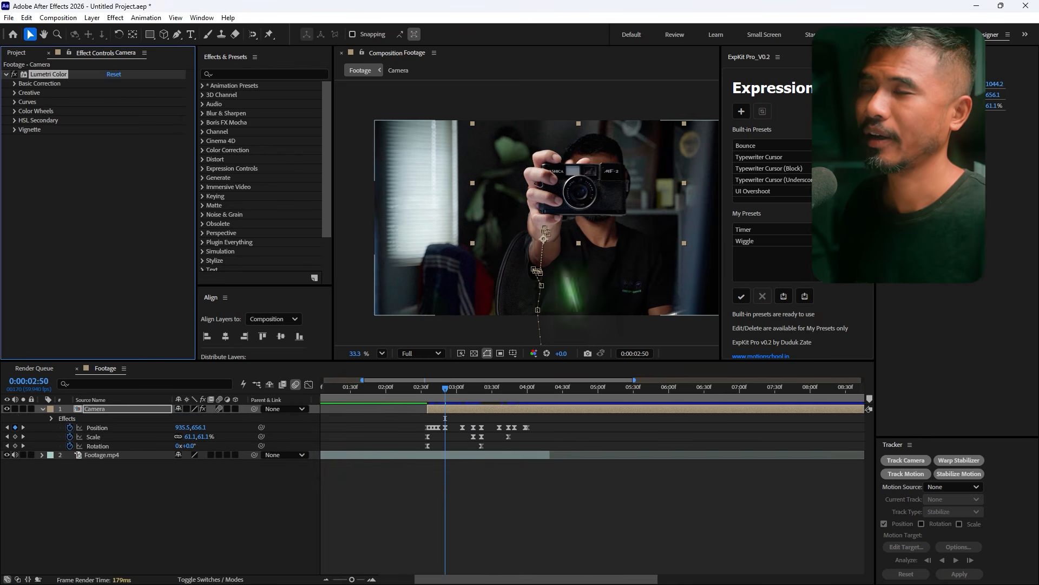
# Step: Compare the look of the original footage around 0:00:02:15 with the cut-out at 0:00:02:55, and reselect the Camera layer
pyautogui.scroll(3, 541, 252)
pyautogui.moveTo(439, 388); pyautogui.dragTo(405, 400)
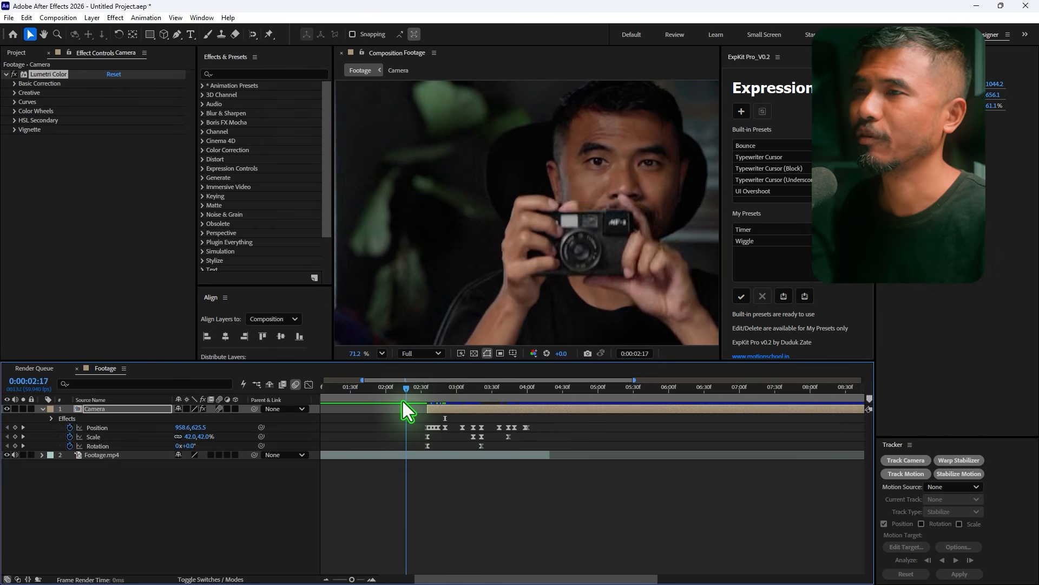
pyautogui.click(610, 225)
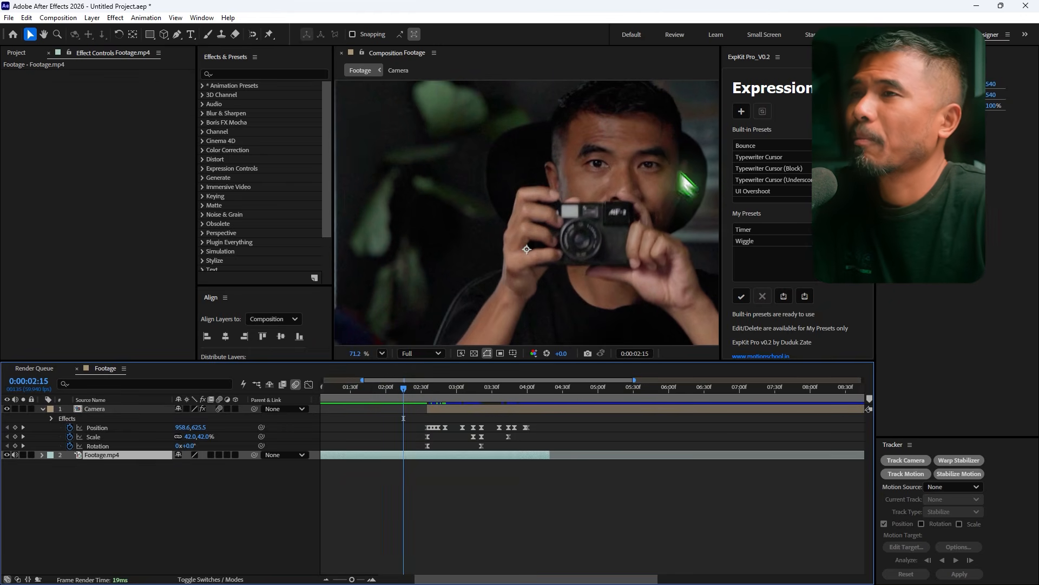
pyautogui.scroll(3, 565, 247)
pyautogui.moveTo(404, 388); pyautogui.dragTo(451, 400)
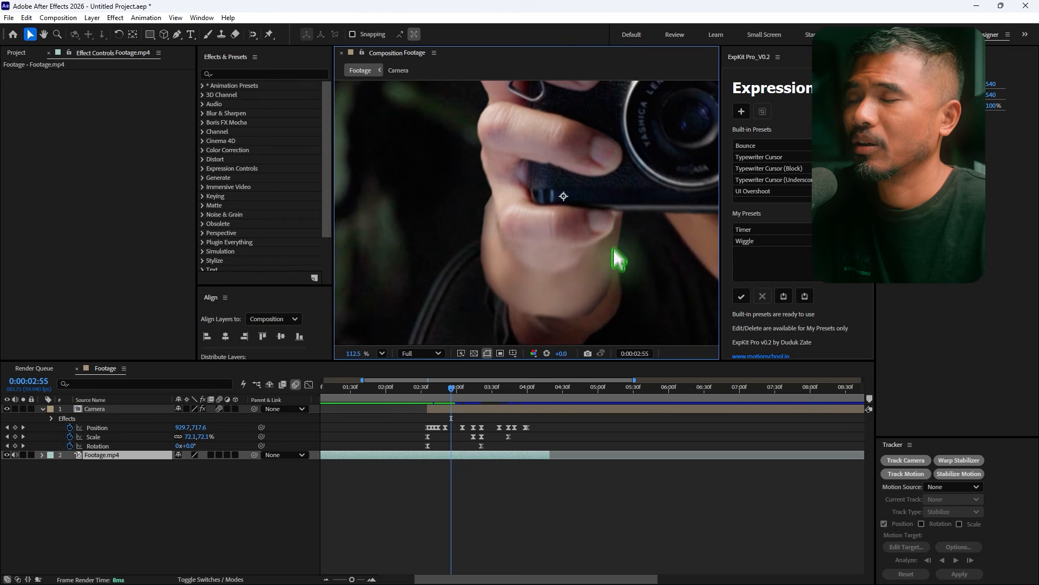
pyautogui.scroll(-2, 567, 241)
pyautogui.scroll(-3, 560, 255)
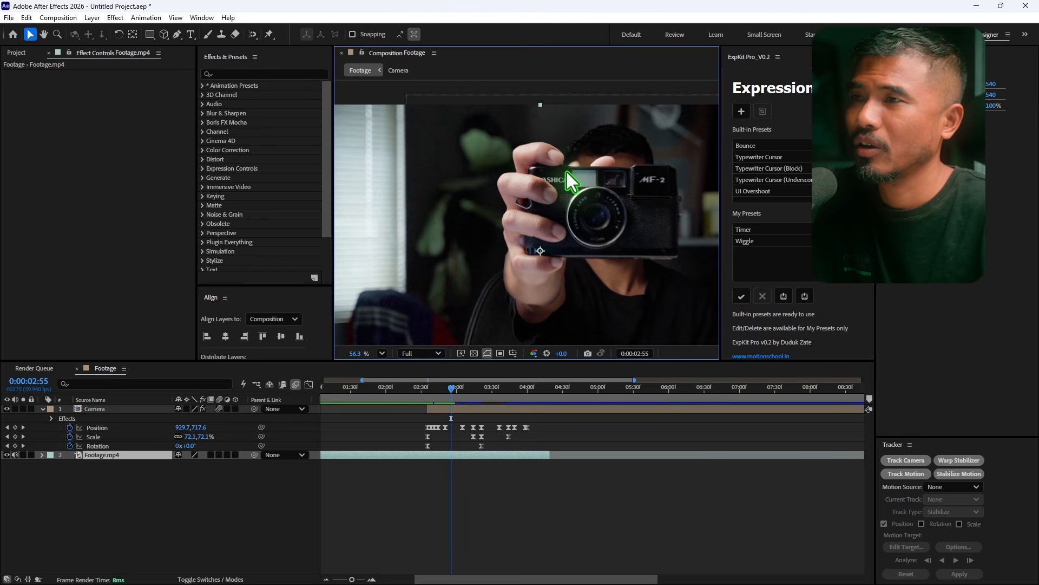
pyautogui.click(114, 409)
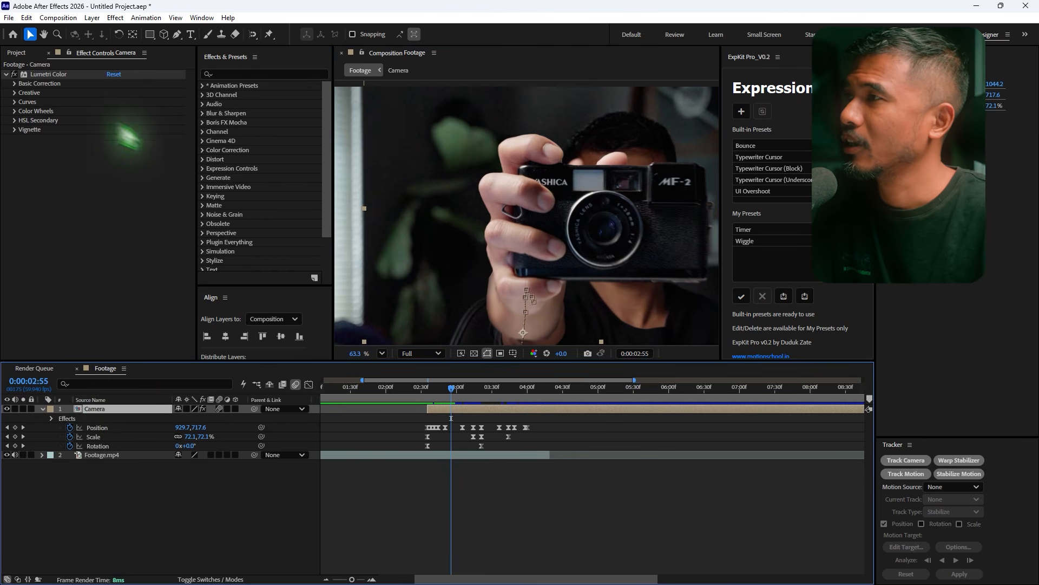
# Step: Warm the Camera layer with Lumetri Color's Basic Correction, setting Temperature to 43 to match the footage
pyautogui.click(14, 83)
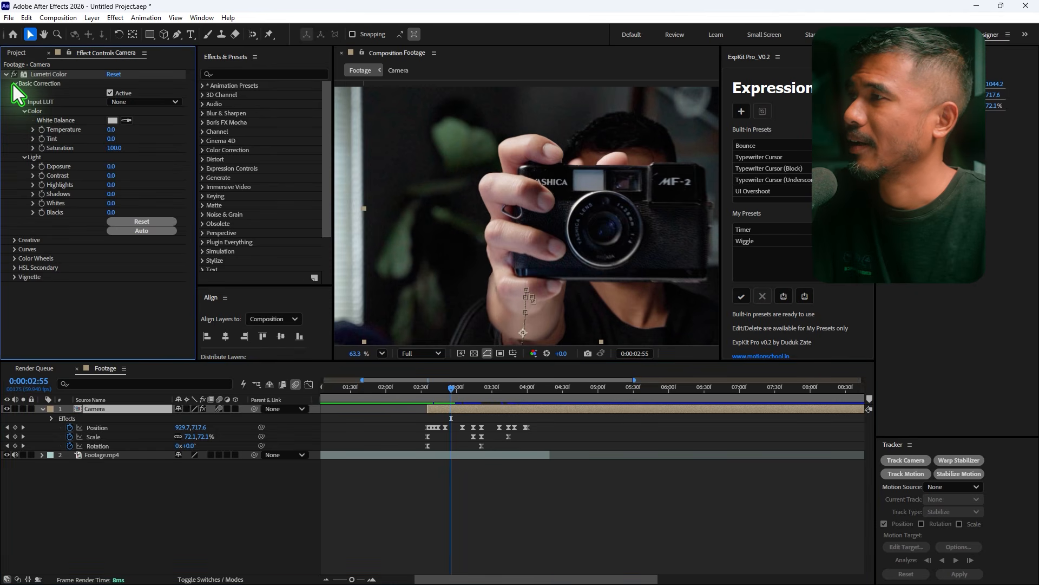
pyautogui.moveTo(114, 133); pyautogui.dragTo(122, 132)
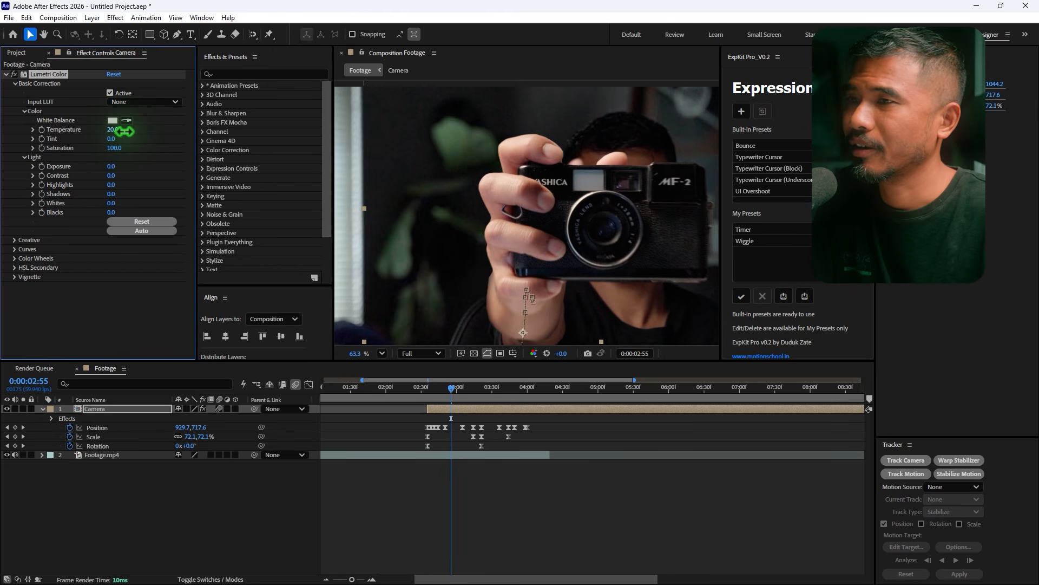
pyautogui.scroll(2, 522, 302)
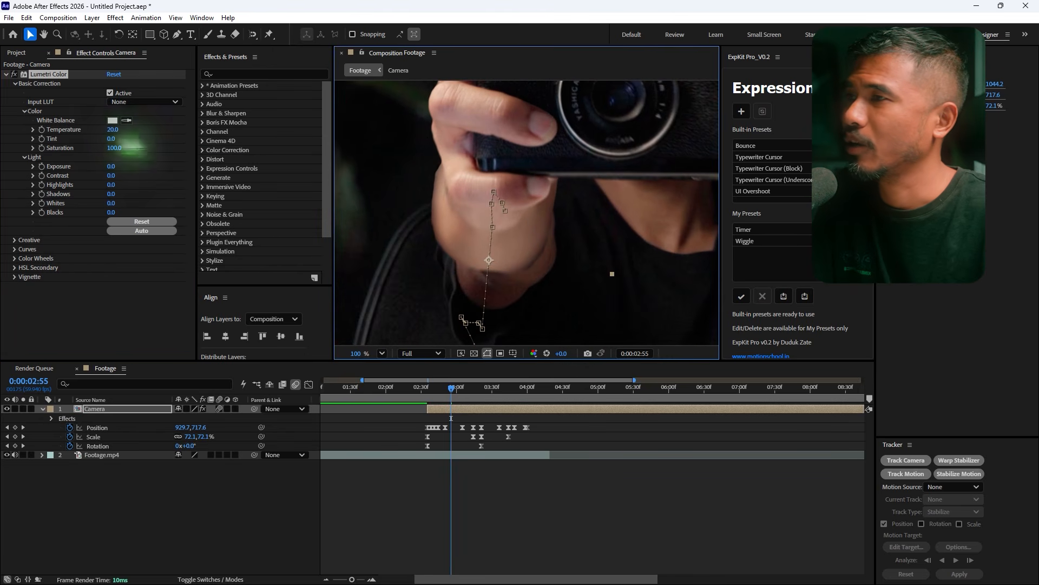
pyautogui.moveTo(114, 131); pyautogui.dragTo(125, 130)
pyautogui.scroll(-3, 677, 244)
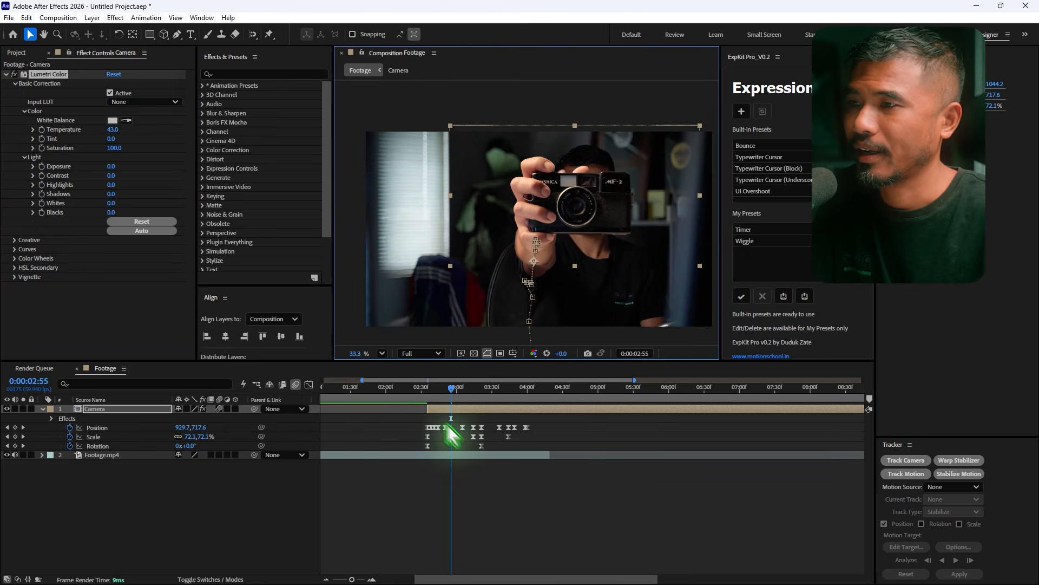
# Step: Trim the end of the Camera layer to 0:00:04:00, and move the current time to 0:00:04:18
pyautogui.moveTo(448, 394); pyautogui.dragTo(530, 412)
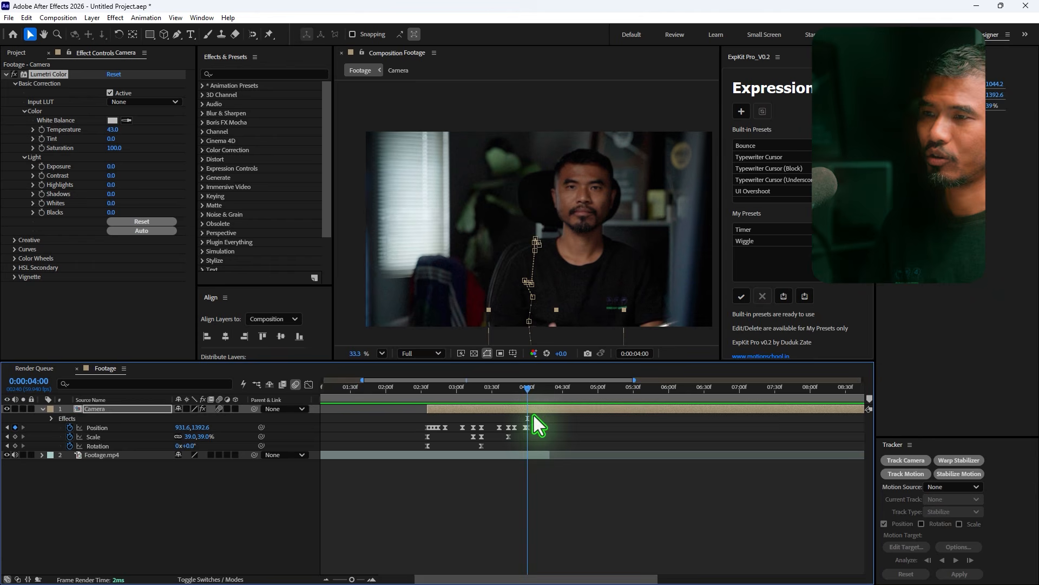
pyautogui.hotkey('alt', ']')
pyautogui.click(550, 389)
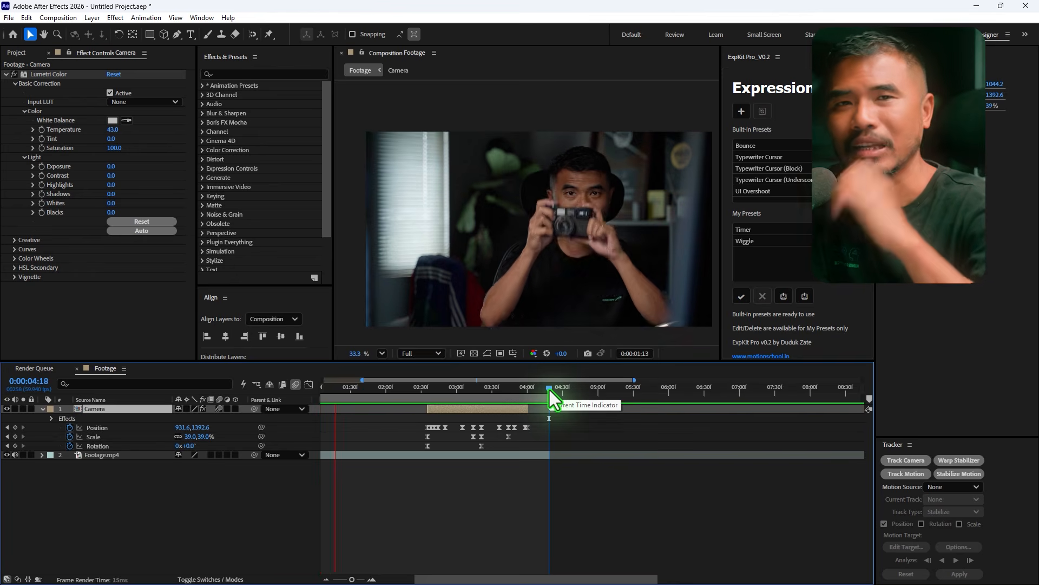